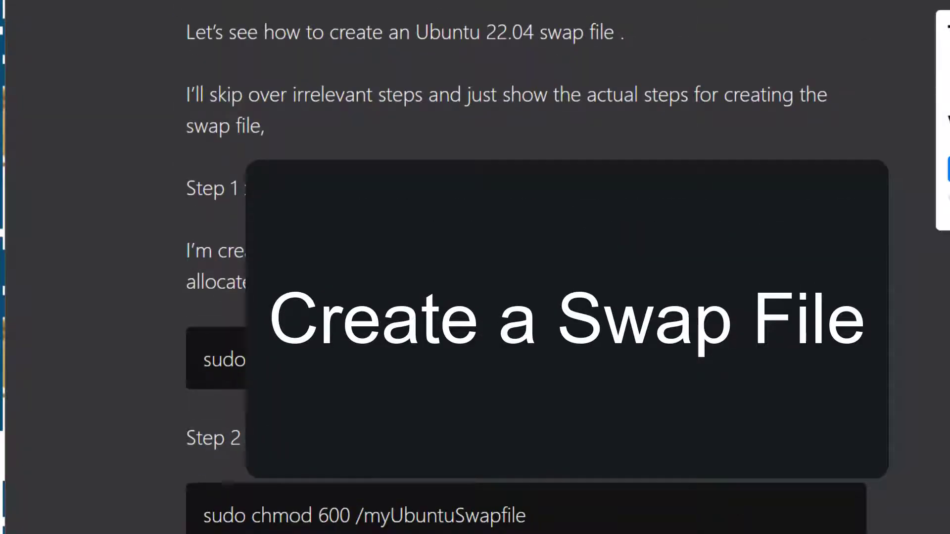
scroll(475, 96, "up", 3)
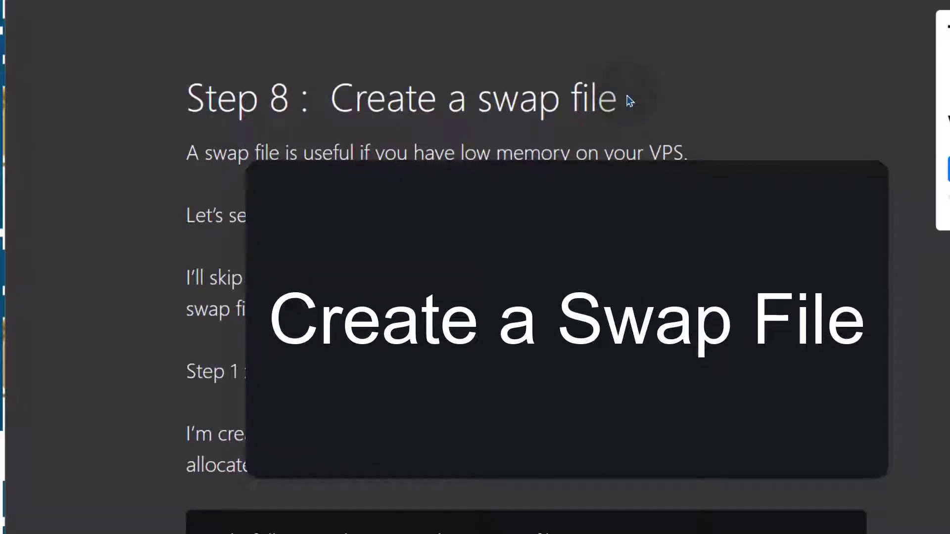
Switch to the server dashboard to check the available RAM before creating swap.
key("alt+Tab")
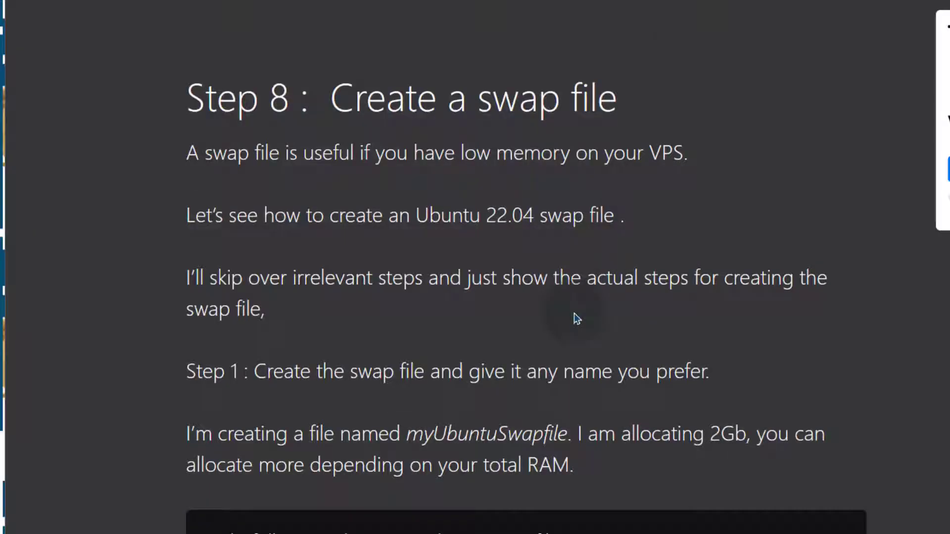
scroll(401, 178, "down", 10)
scroll(513, 191, "up", 5)
scroll(512, 191, "up", 3)
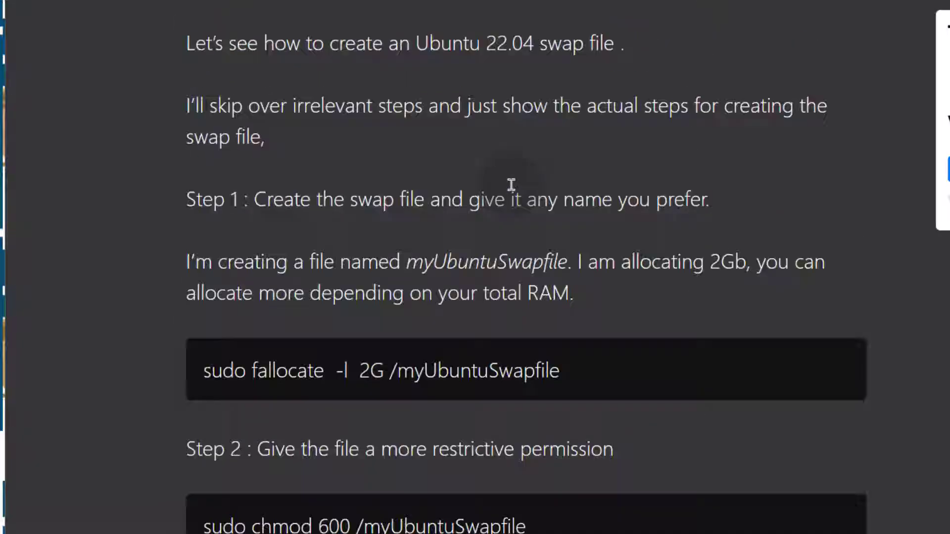
scroll(512, 191, "up", 3)
scroll(513, 191, "down", 3)
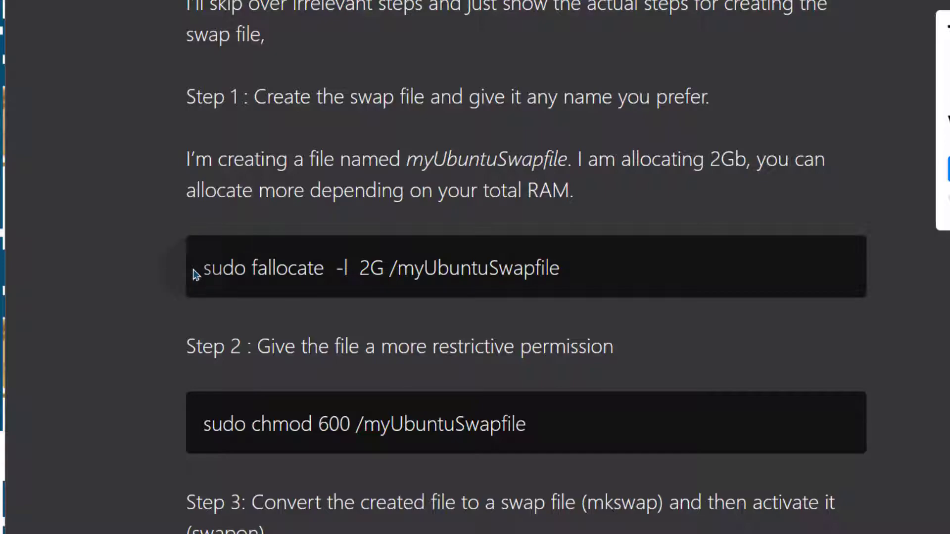
Highlight the 2G size and the /myUbuntuSwapfile name within the Step 1 fallocate command.
double_click(371, 268)
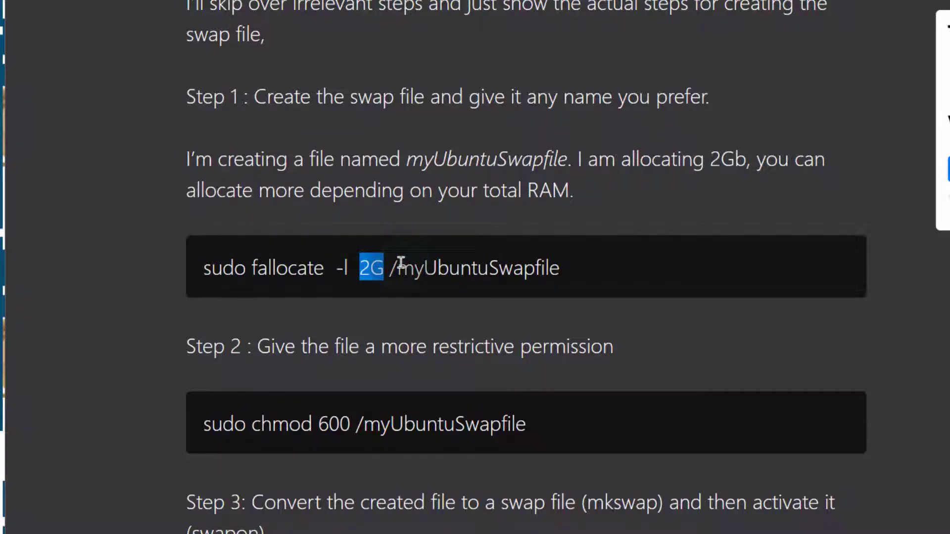
left_click_drag(398, 268, 555, 268)
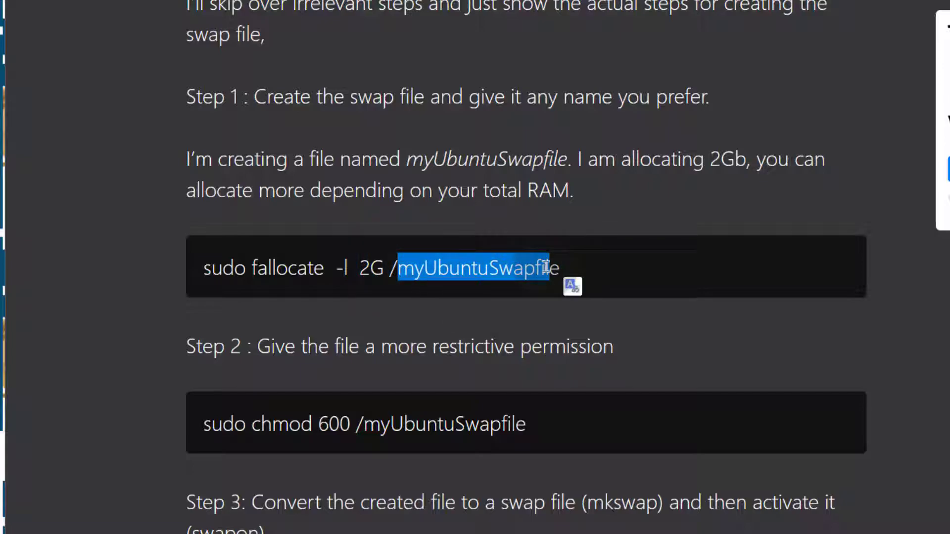
left_click(553, 266)
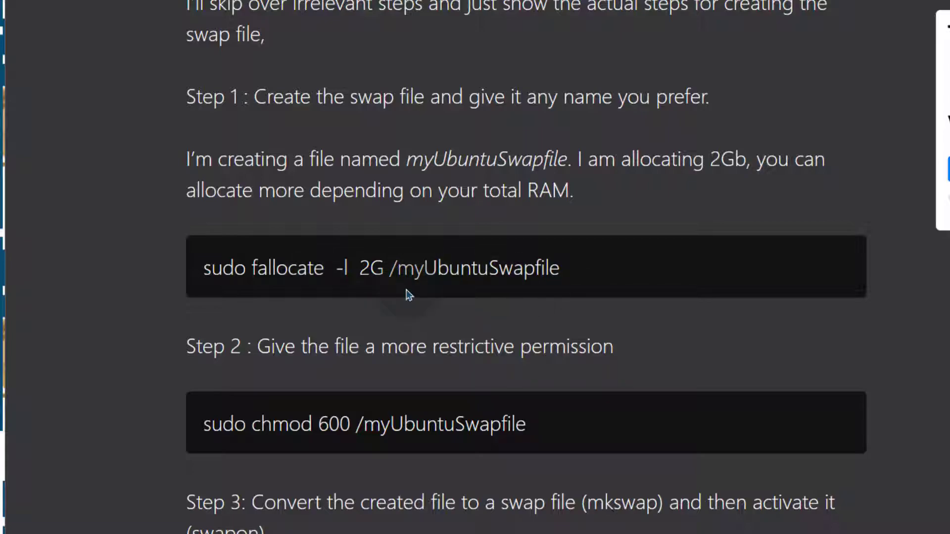
left_click(395, 266)
left_click_drag(390, 266, 445, 266)
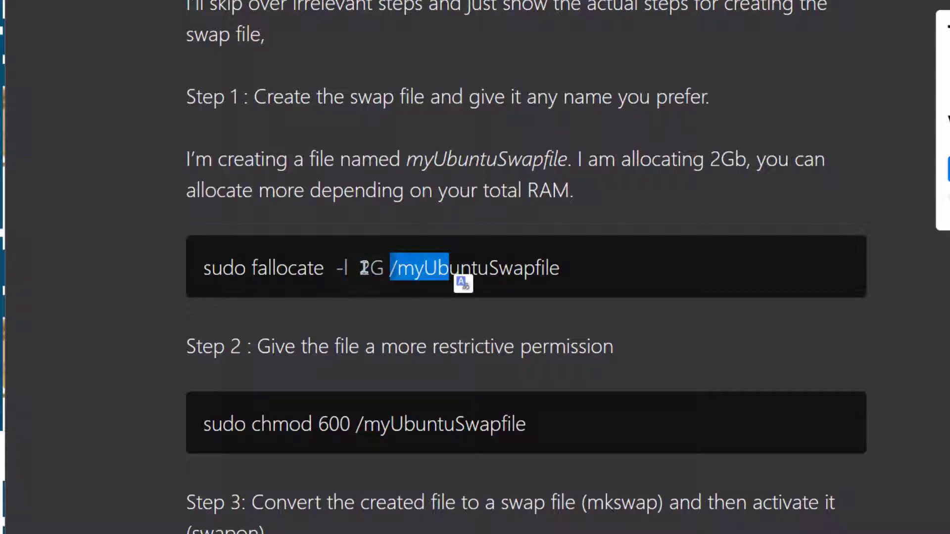
left_click(362, 267)
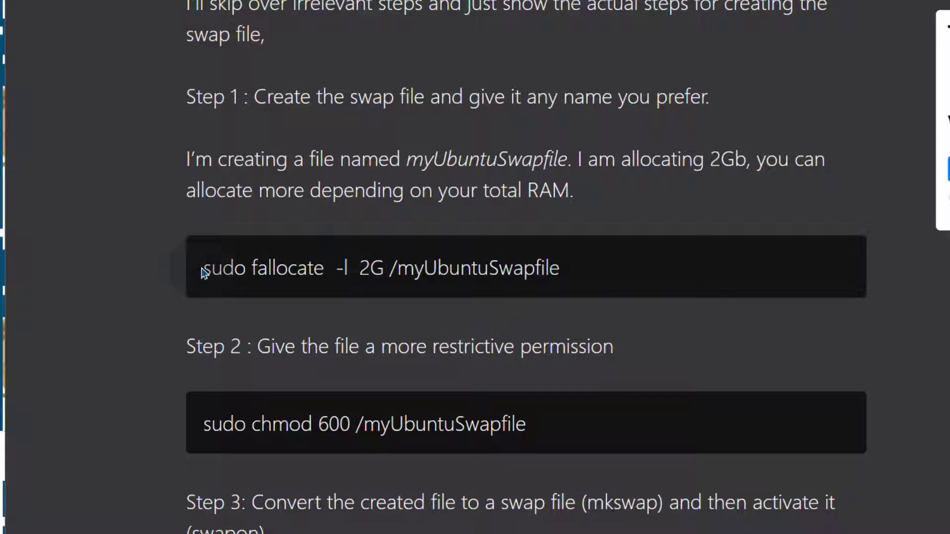
Copy the full Step 1 fallocate command from the tutorial page.
left_click_drag(202, 267, 565, 278)
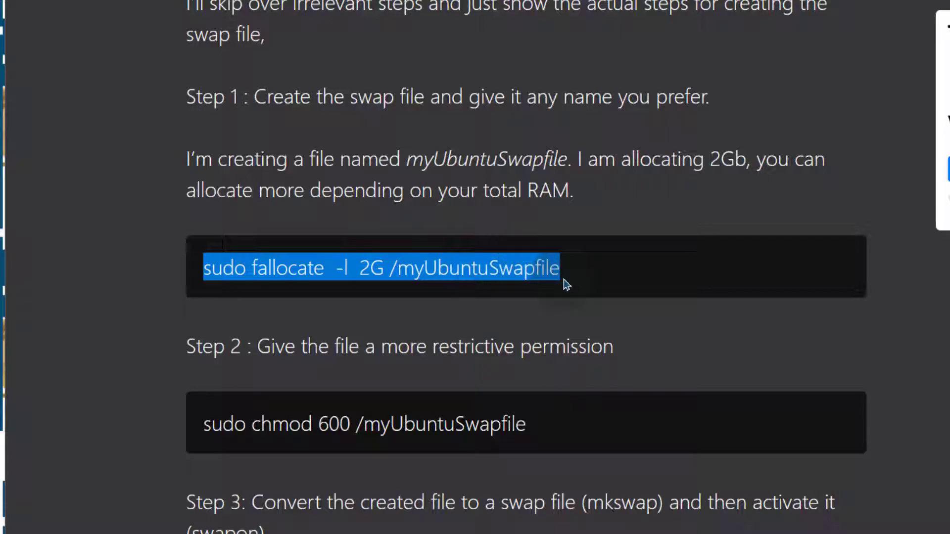
right_click(397, 269)
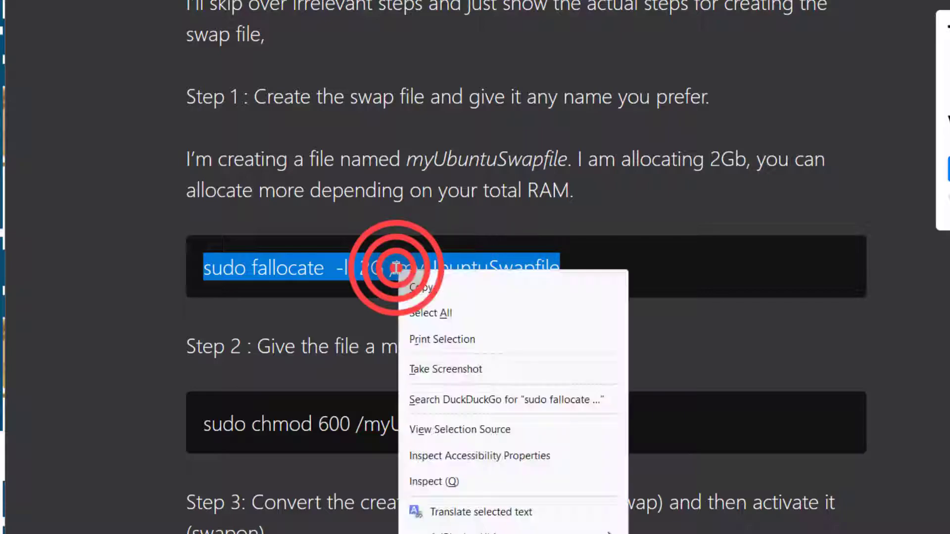
left_click(436, 297)
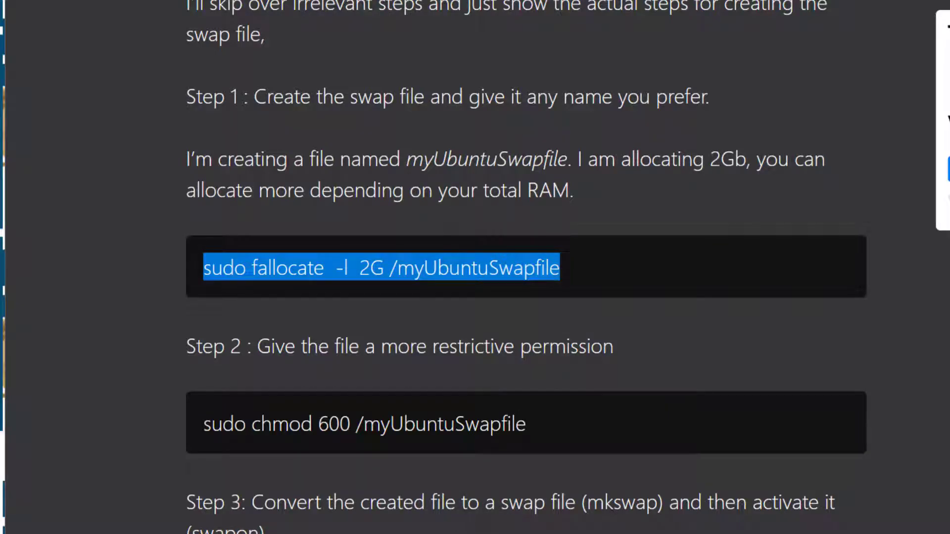
Run sudo fallocate -l 4G /myUbuntuSwapfile in the terminal, changing the size from 2G to 4G.
left_click(350, 520)
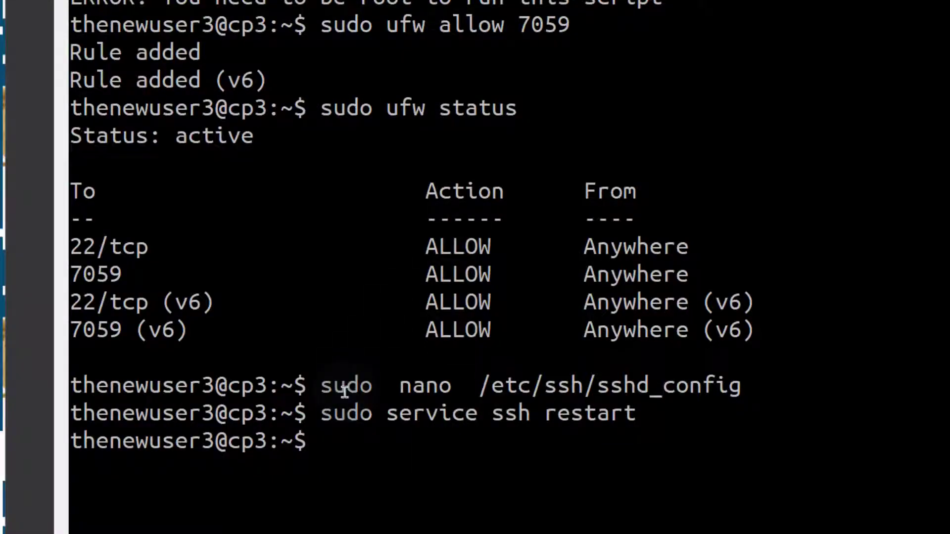
right_click(337, 446)
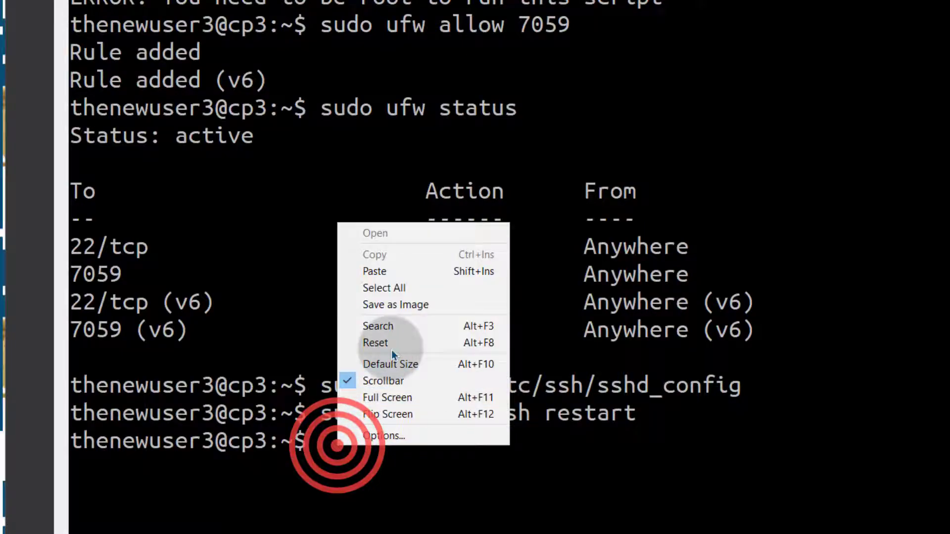
left_click(378, 272)
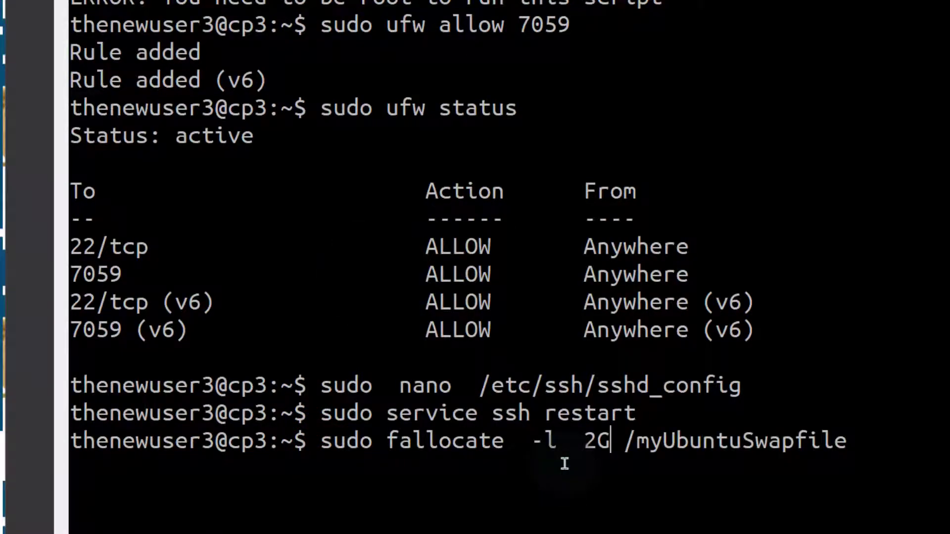
key("BackSpace")
type("4")
key("Return")
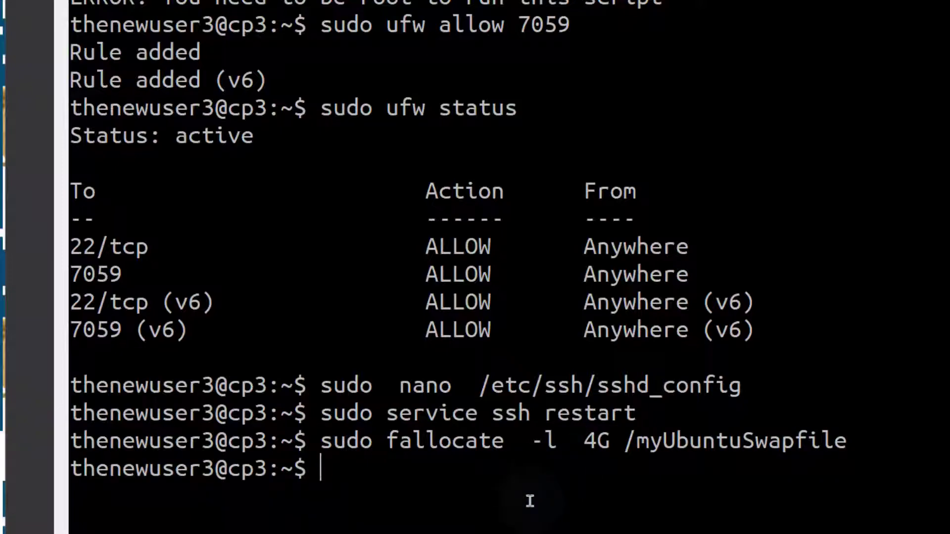
Glance at the tutorial, then clear the terminal screen for the next command.
key("alt+Tab")
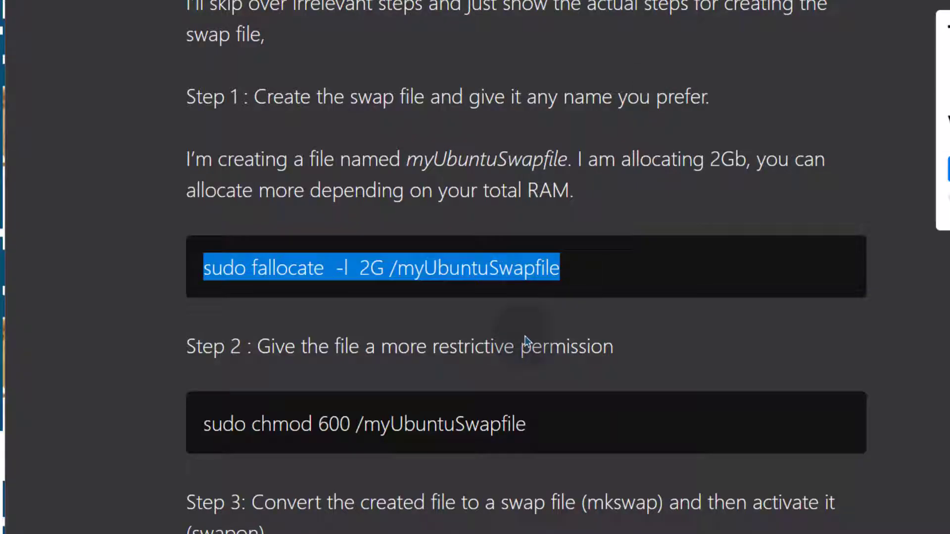
scroll(461, 342, "down", 2)
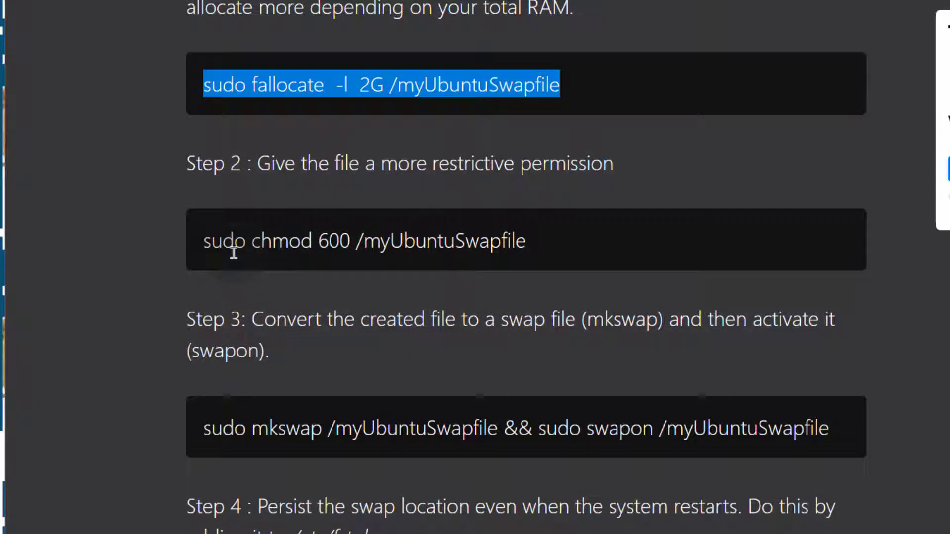
left_click(203, 240)
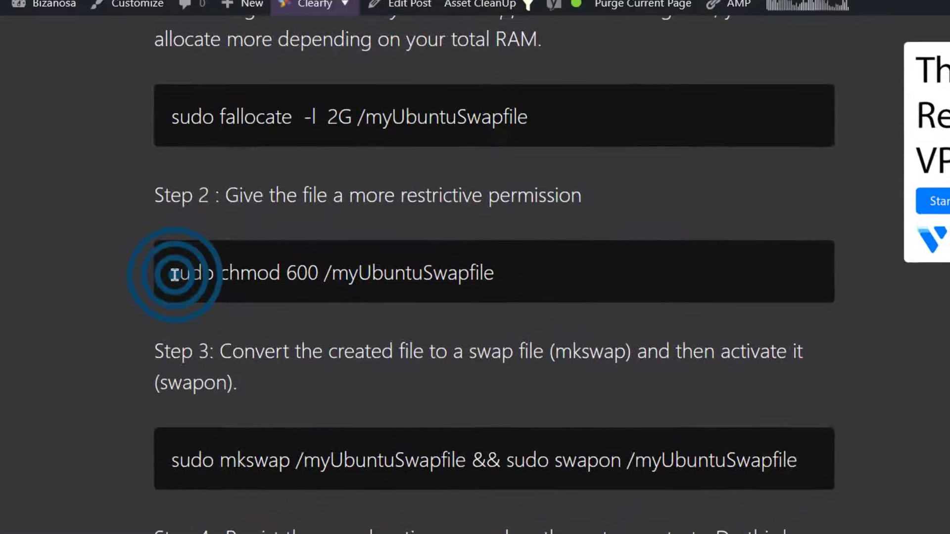
key("alt+Tab")
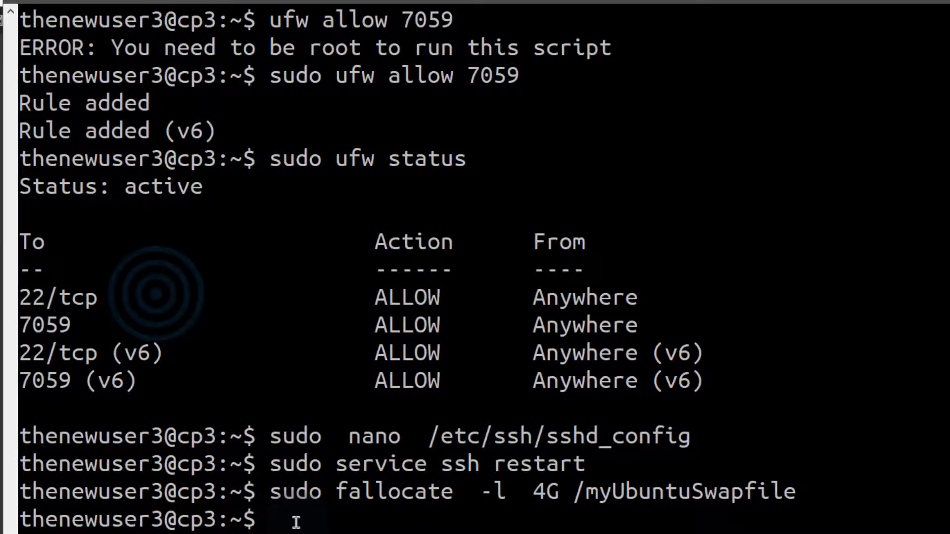
key("ctrl+l")
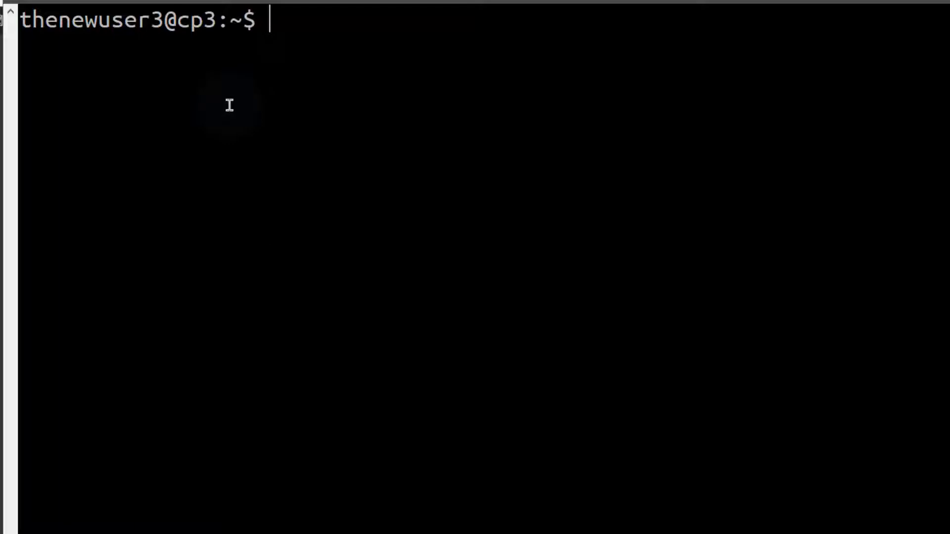
key("Return")
scroll(230, 141, "up", 5)
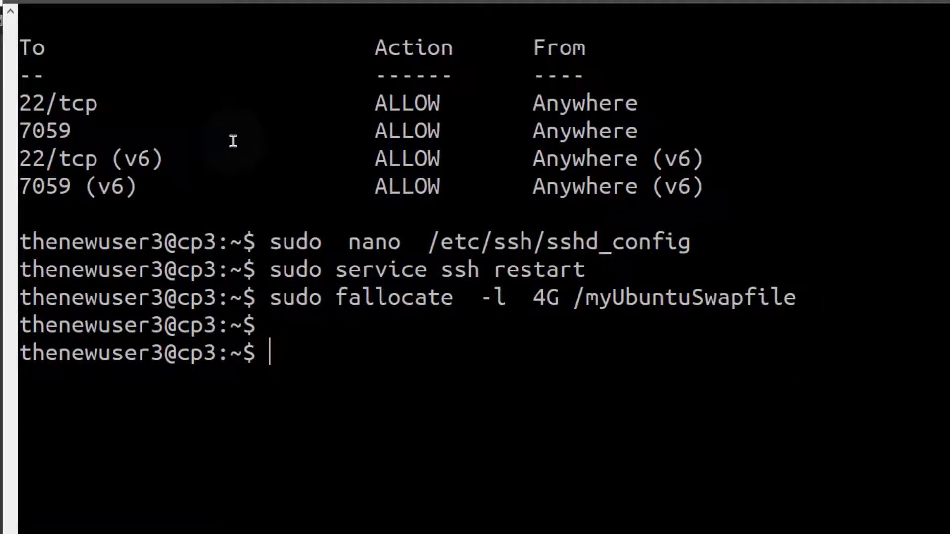
scroll(230, 141, "up", 3)
scroll(231, 141, "down", 5)
scroll(231, 141, "down", 3)
key("ctrl+l")
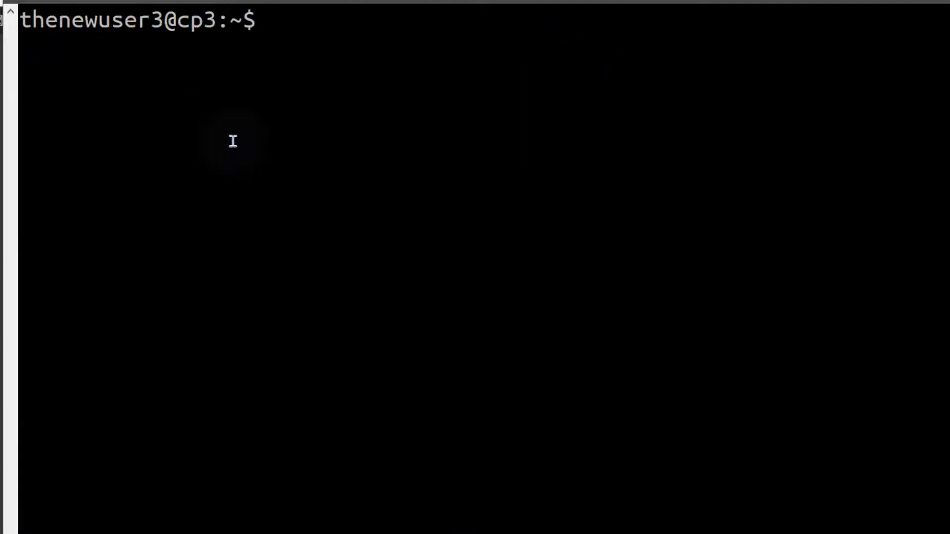
Run sudo chmod 600 /myUbuntuSwapfile to restrict the swap file's permissions.
right_click(291, 28)
left_click(327, 77)
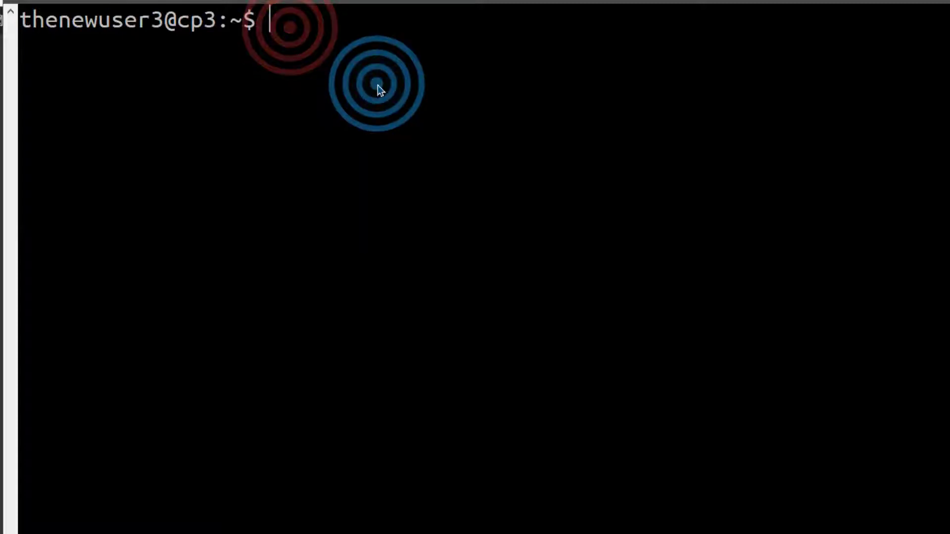
key("Return")
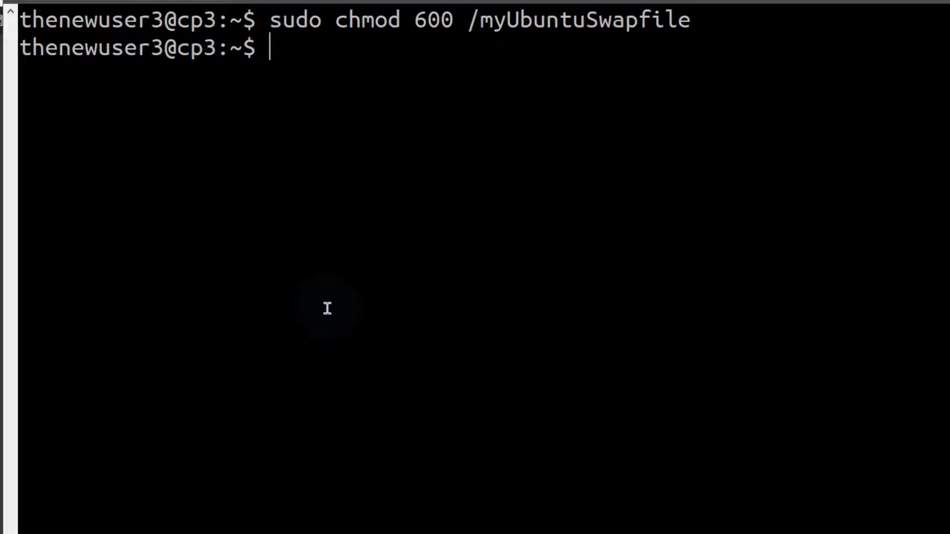
Copy the Step 3 mkswap && swapon command for /myUbuntuSwapfile from the tutorial.
key("alt+Tab")
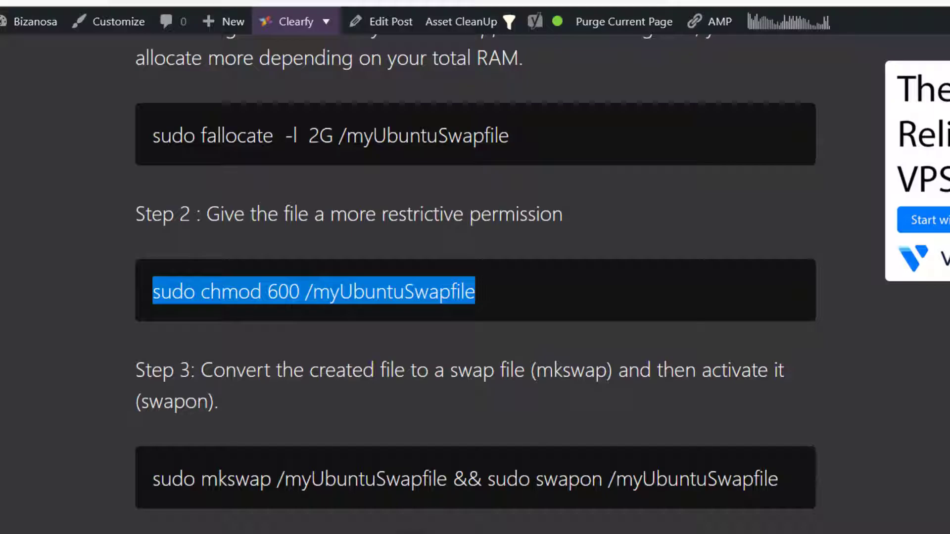
scroll(397, 504, "down", 3)
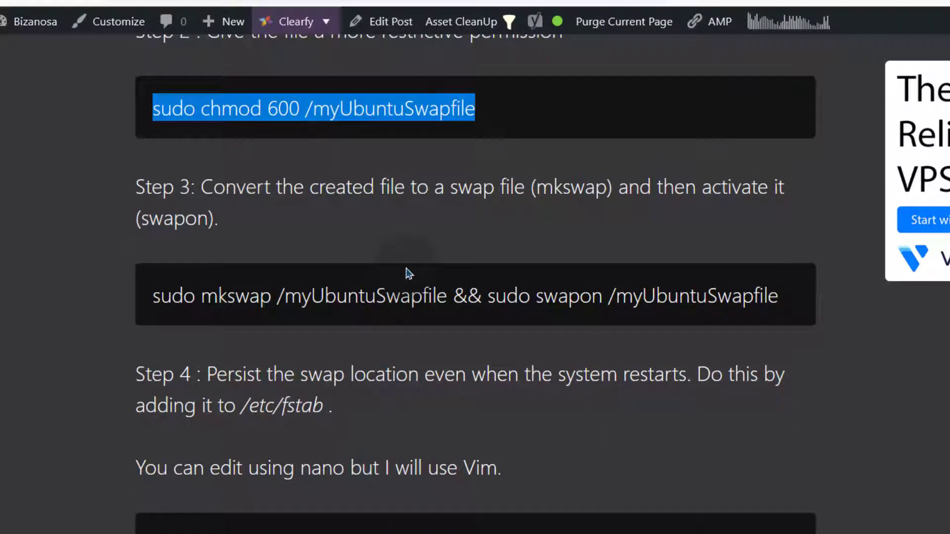
scroll(208, 293, "down", 1)
left_click_drag(219, 206, 153, 201)
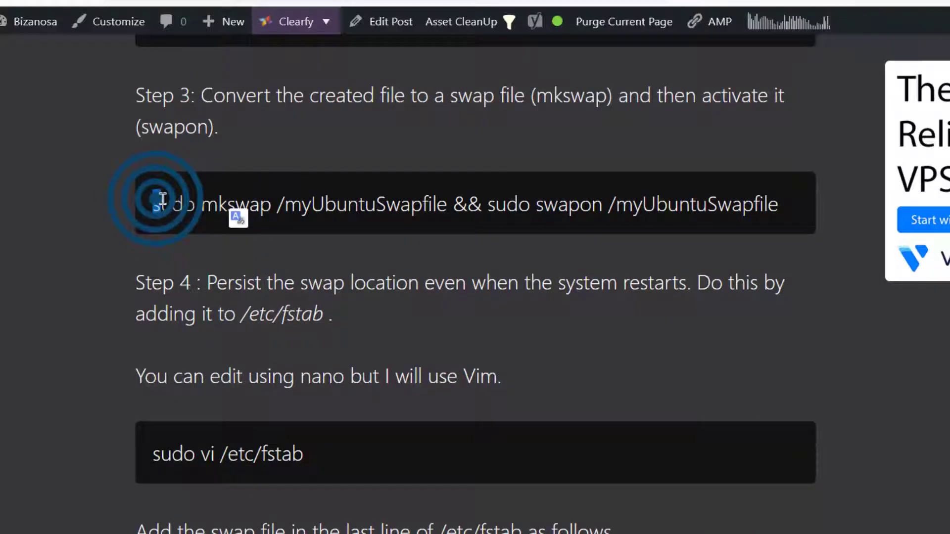
triple_click(165, 204)
right_click(167, 201)
left_click(191, 220)
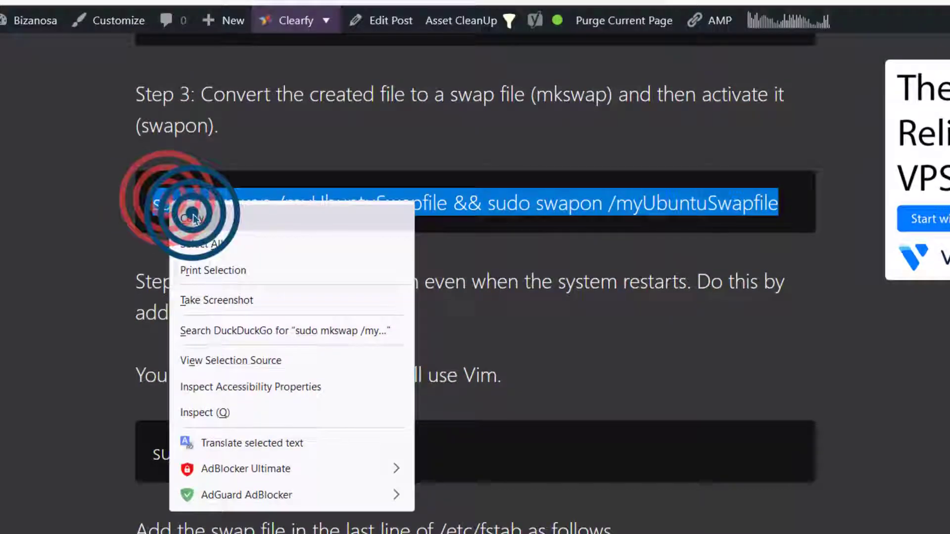
scroll(192, 219, "down", 1)
scroll(297, 297, "down", 1)
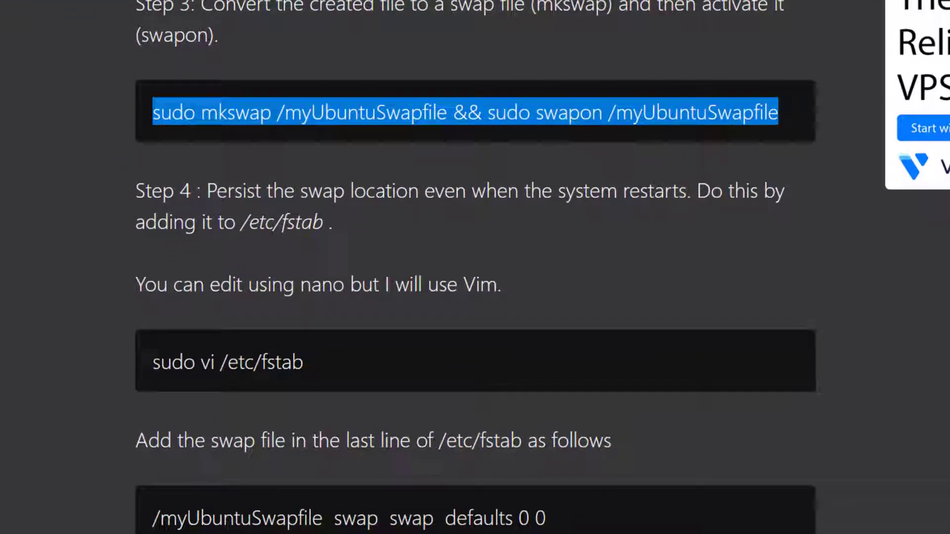
Run mkswap && swapon on /myUbuntuSwapfile, then free -h showing 8.6Gi total swap.
left_click(302, 519)
key("ctrl+shift+v")
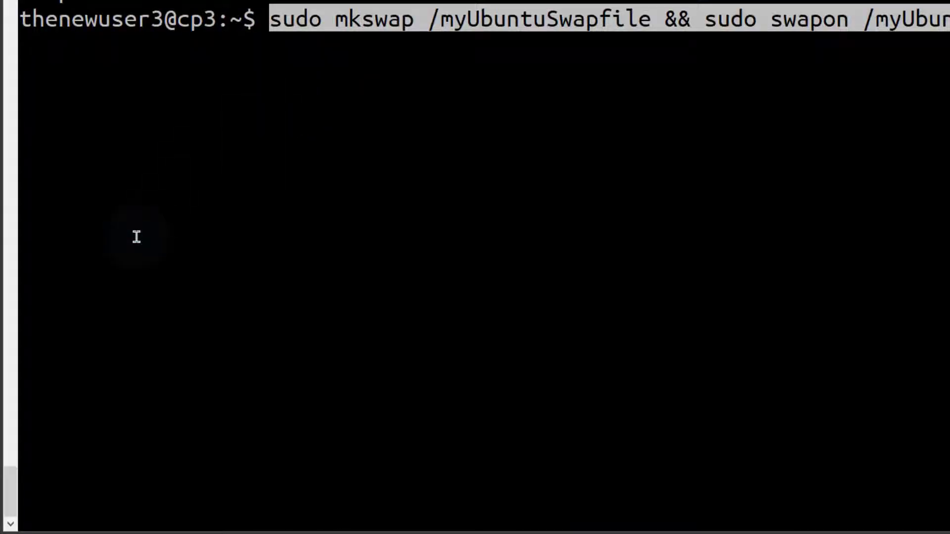
key("Return")
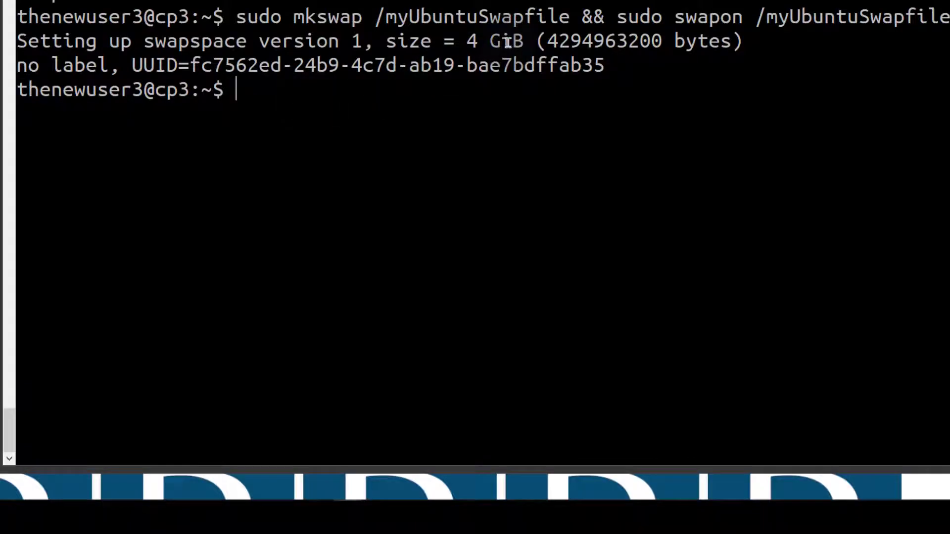
key("Up")
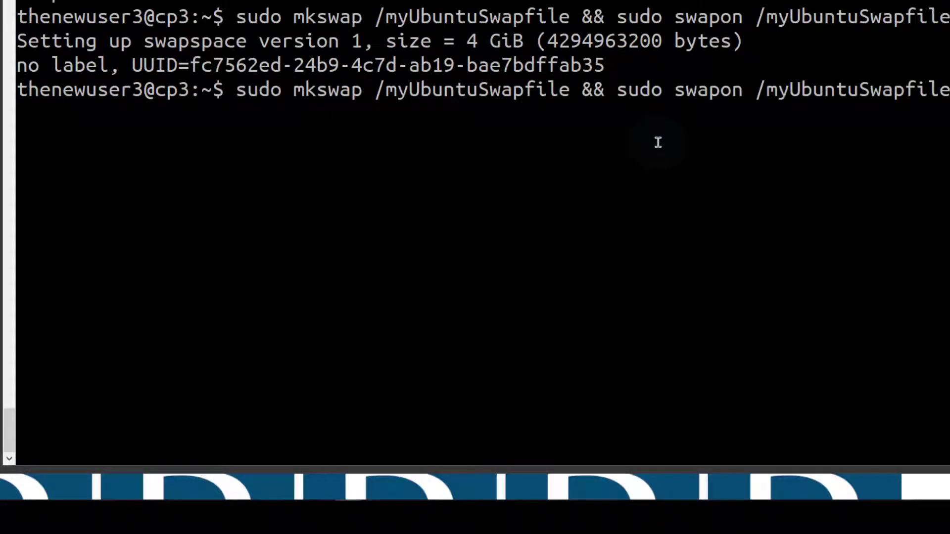
key("Up")
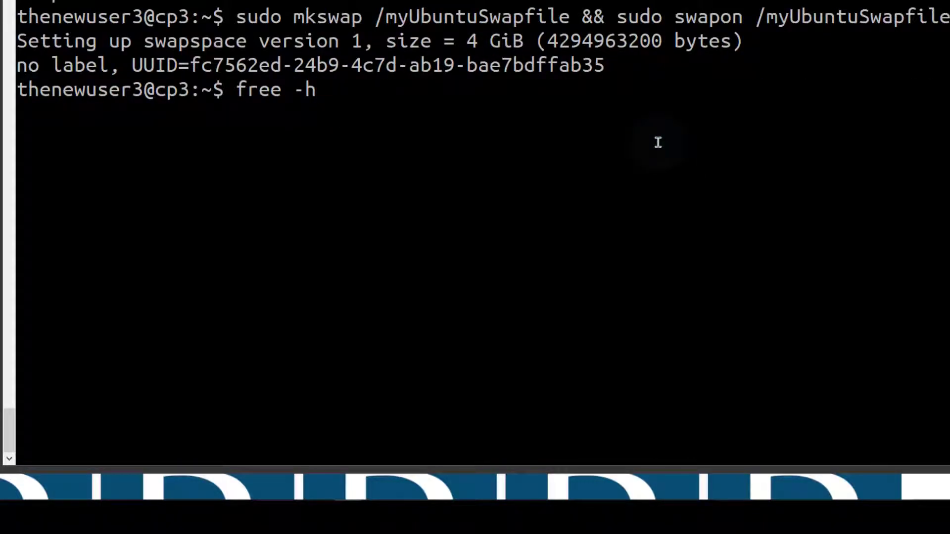
key("Return")
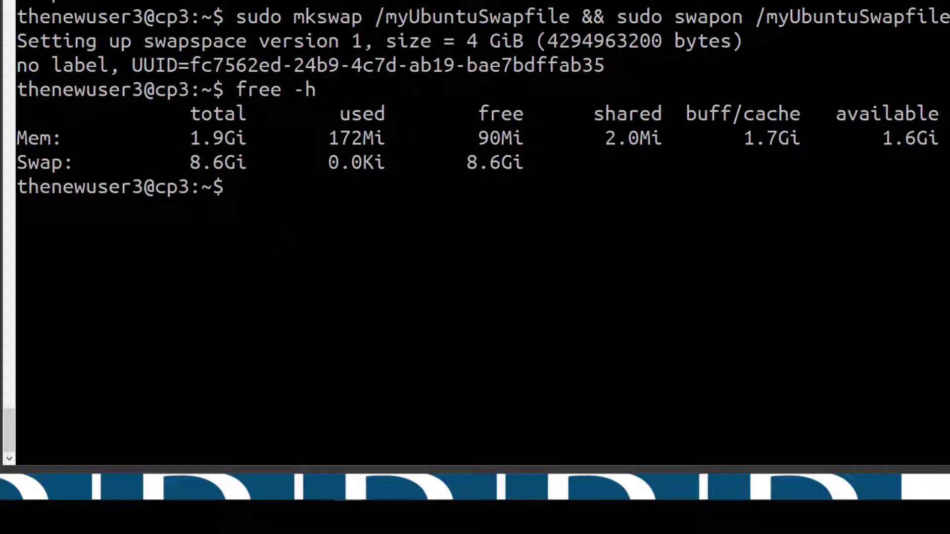
Copy the sudo vi /etc/fstab command from Step 4 of the tutorial.
key("alt+Tab")
scroll(280, 149, "up", 5)
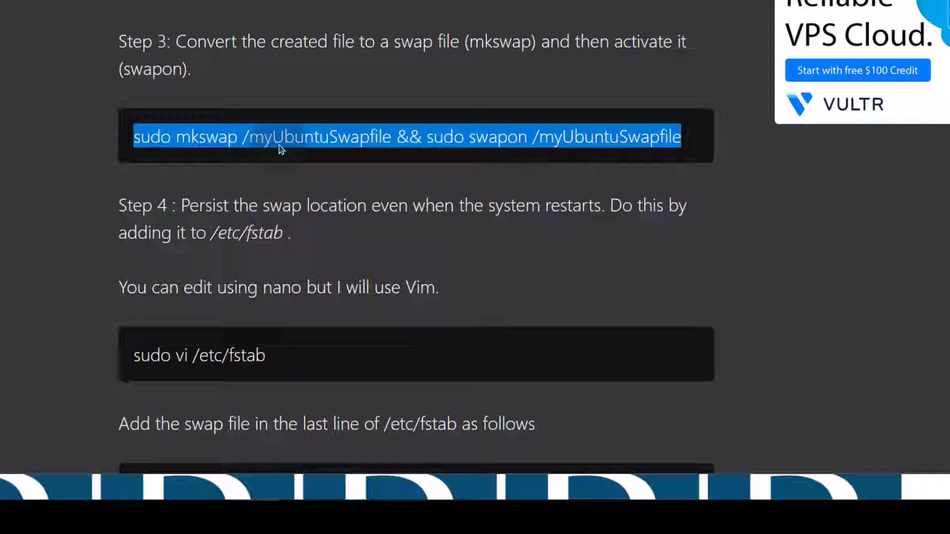
scroll(281, 149, "up", 5)
scroll(280, 149, "up", 5)
scroll(281, 150, "down", 10)
scroll(281, 149, "up", 1)
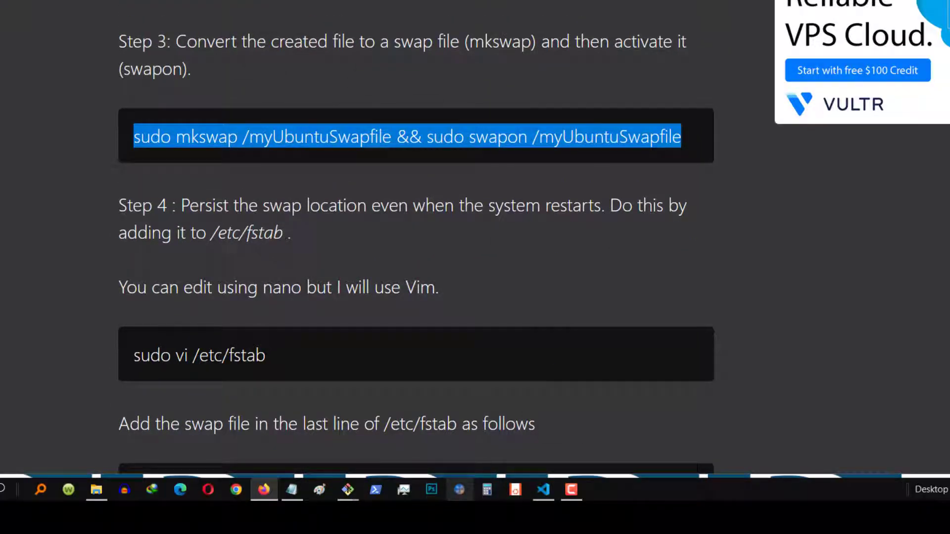
left_click(459, 490)
scroll(297, 371, "down", 2)
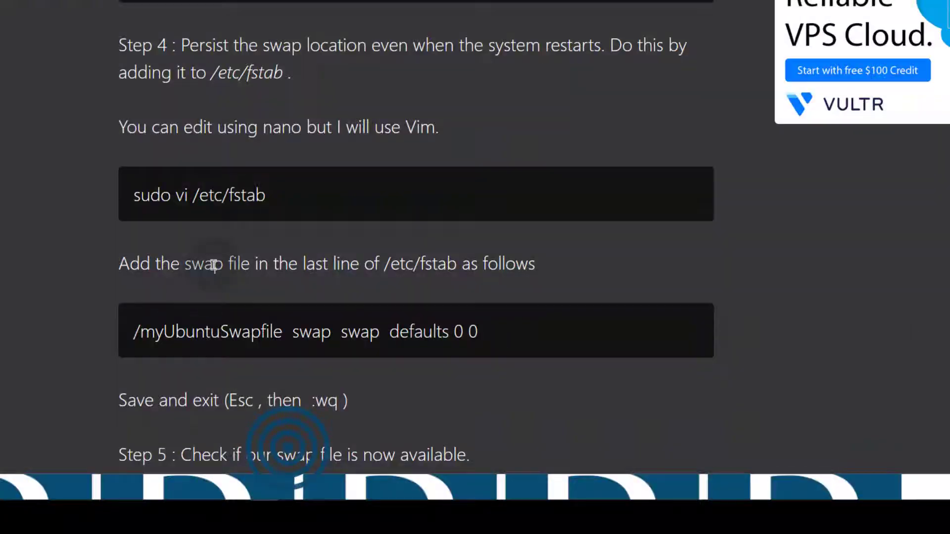
left_click(154, 195)
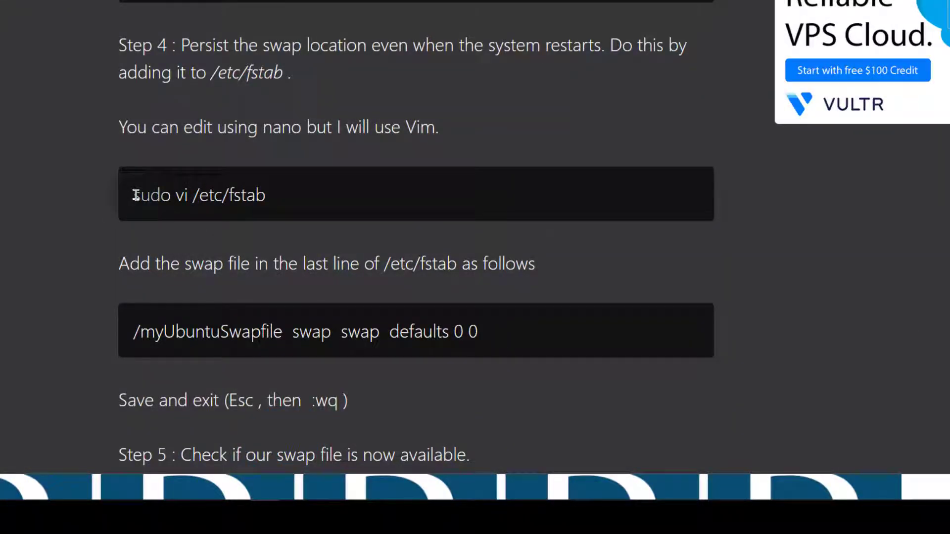
left_click_drag(135, 194, 270, 198)
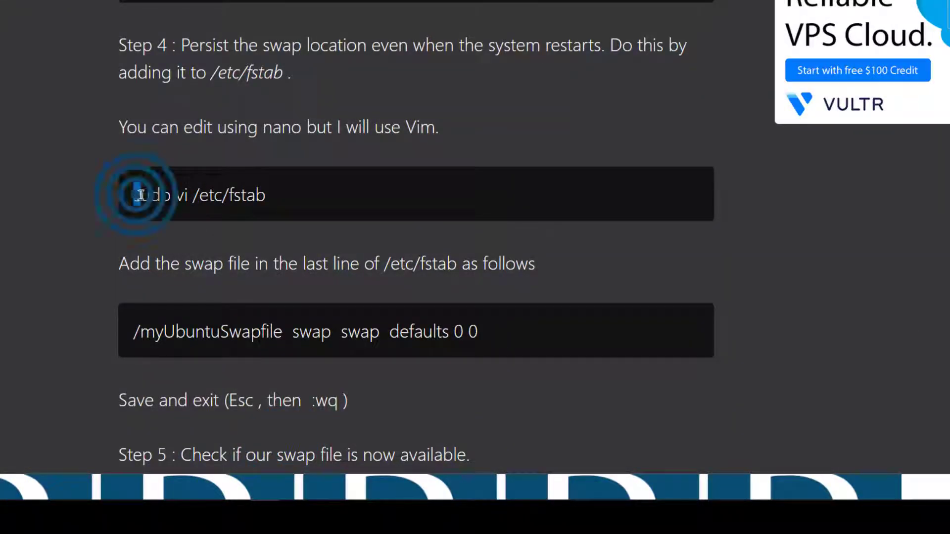
right_click(254, 194)
left_click(290, 231)
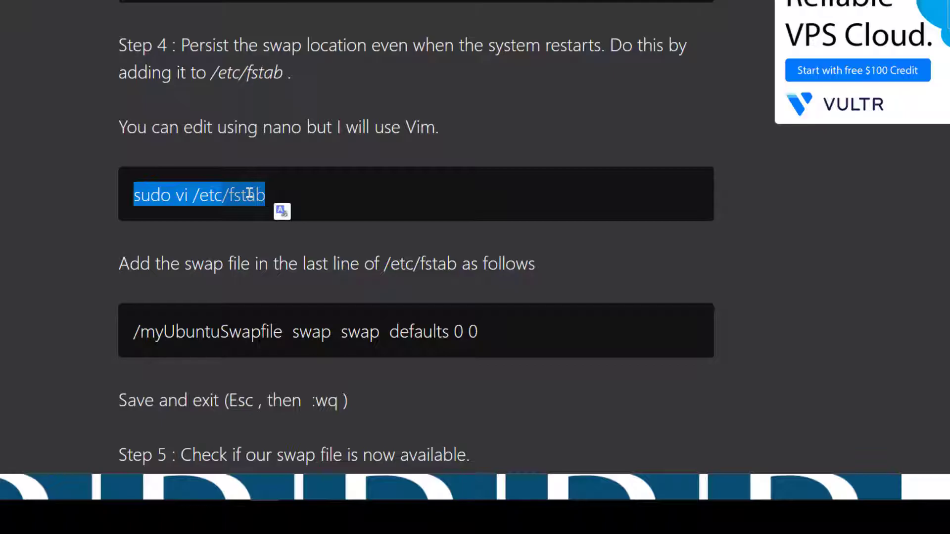
right_click(250, 194)
left_click(281, 213)
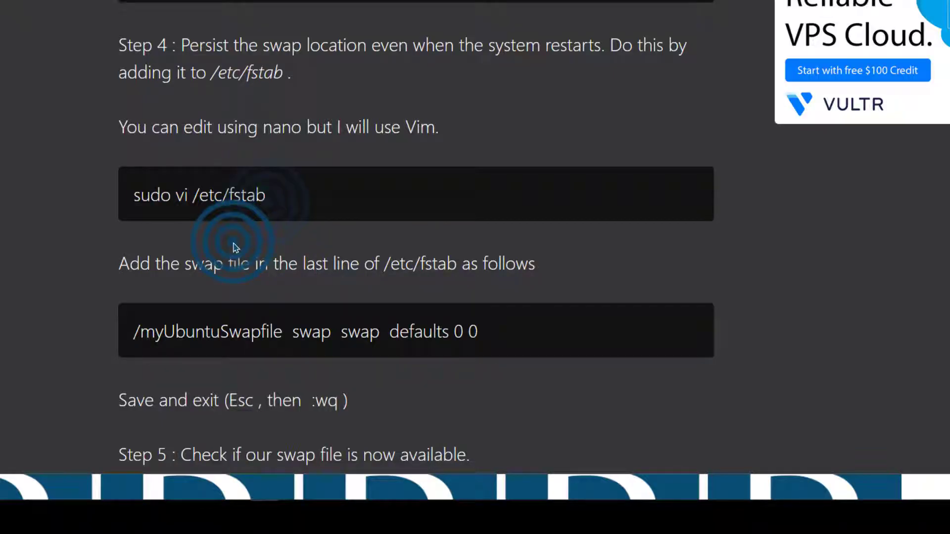
scroll(235, 247, "down", 2)
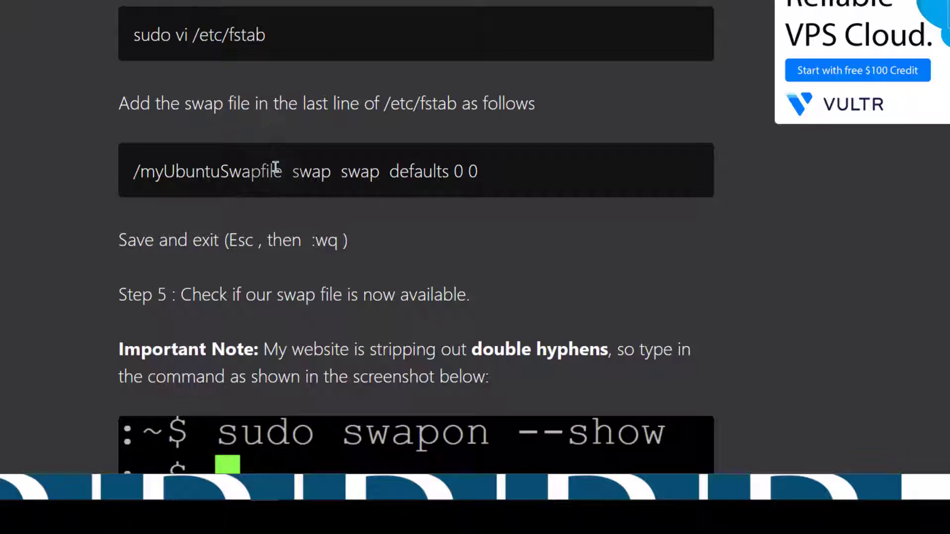
left_click(348, 490)
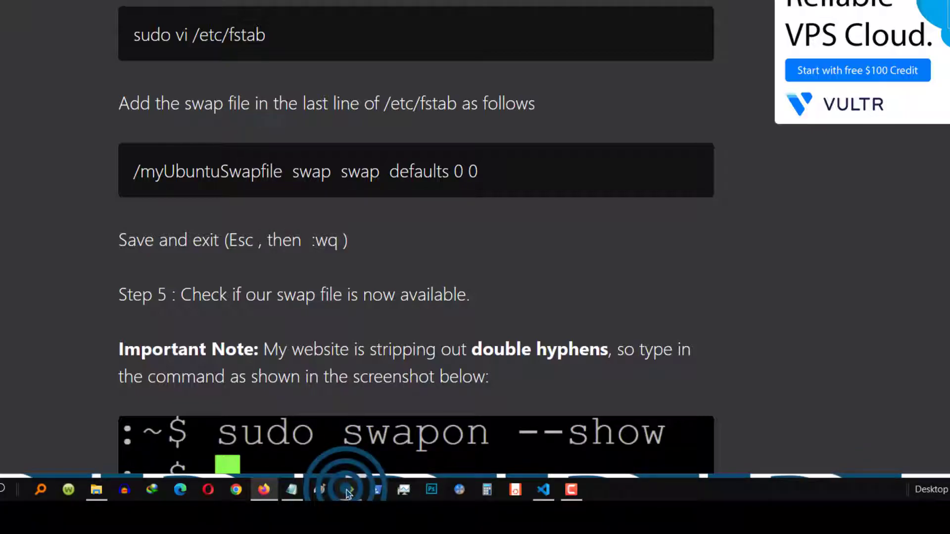
Run sudo vi /etc/fstab to open the file in vi, then return to the tutorial.
left_click(289, 423)
right_click(245, 186)
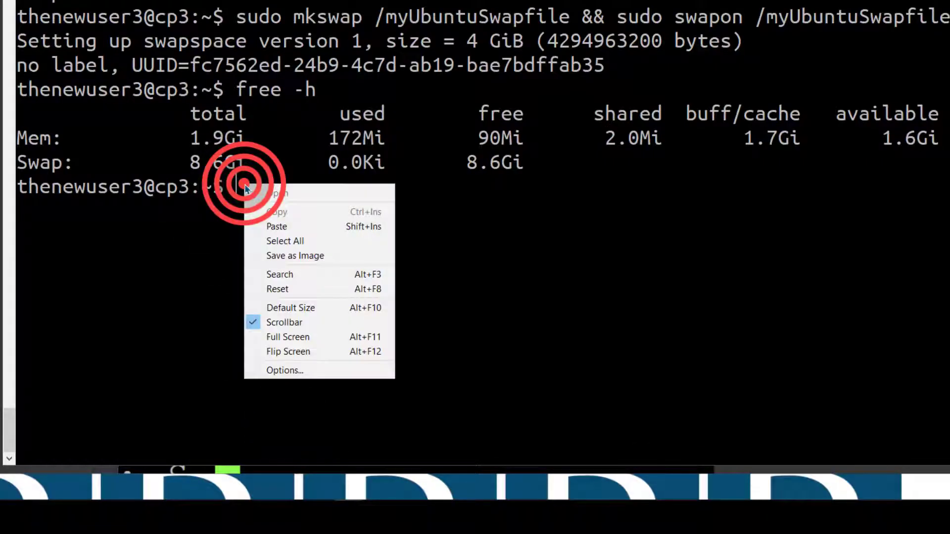
left_click(277, 225)
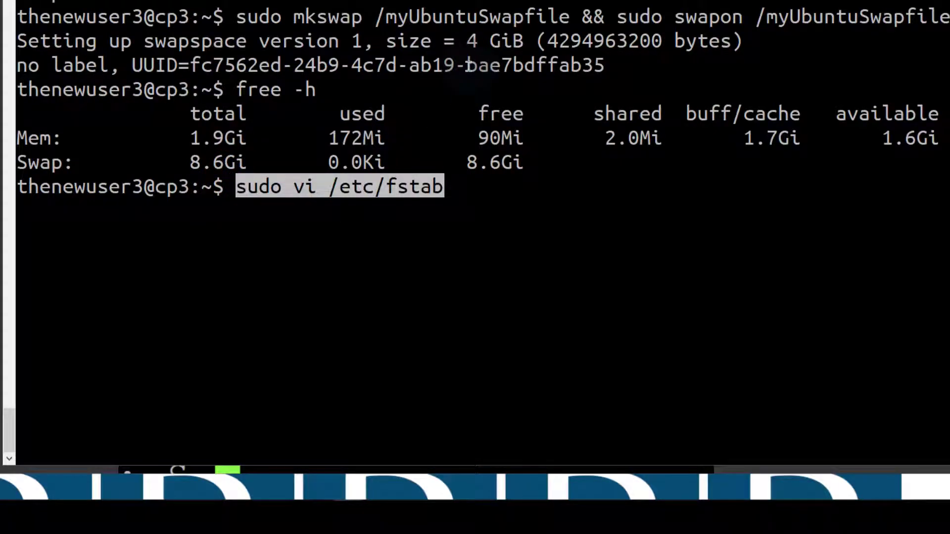
key("Return")
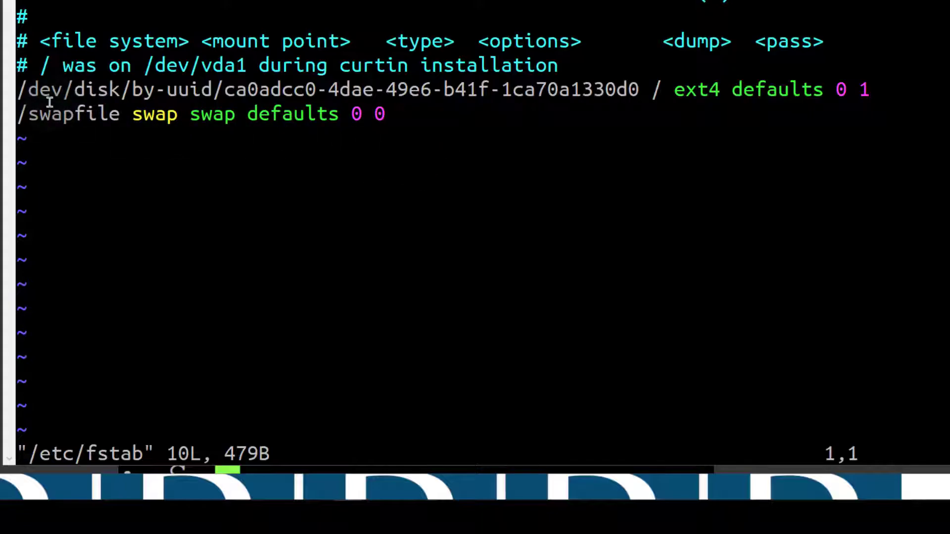
left_click(264, 490)
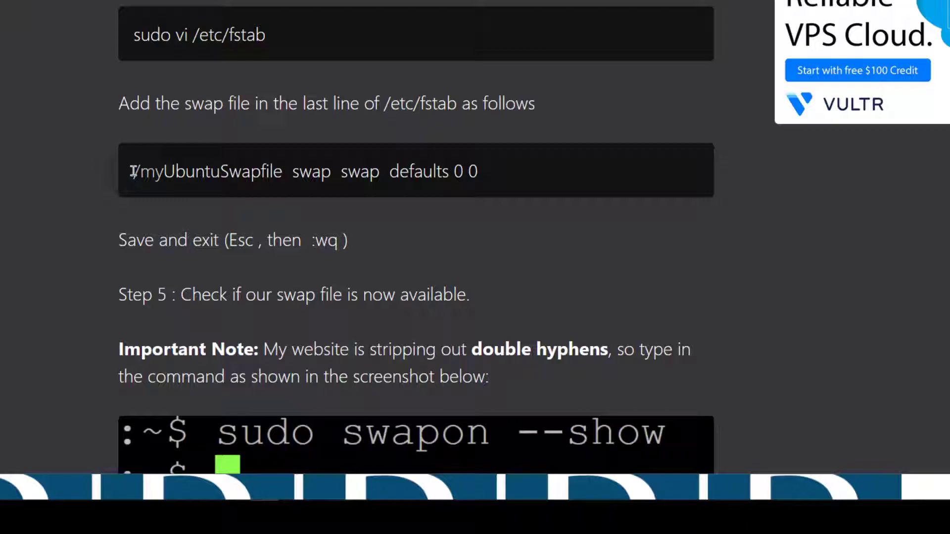
Copy the '/myUbuntuSwapfile swap swap defaults 0 0' fstab line and return to vi.
left_click_drag(131, 172, 484, 199)
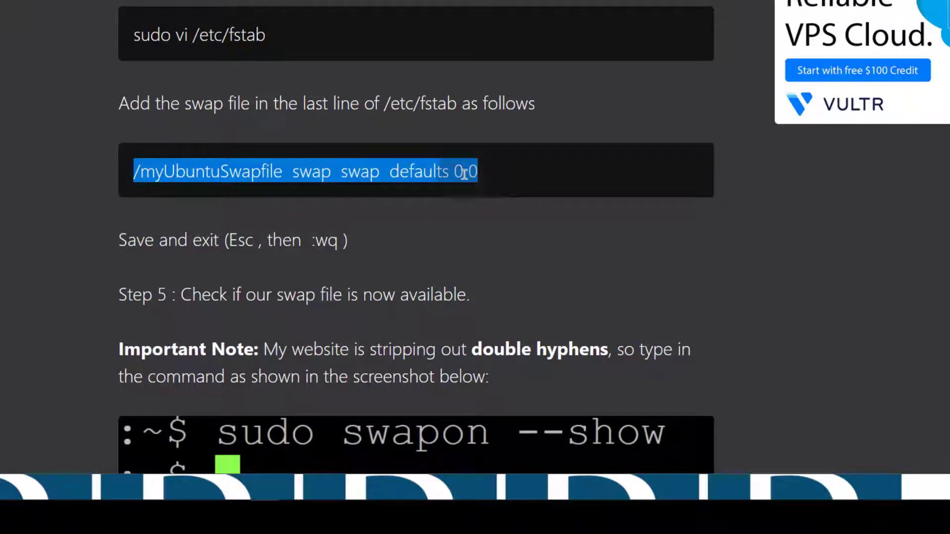
right_click(394, 177)
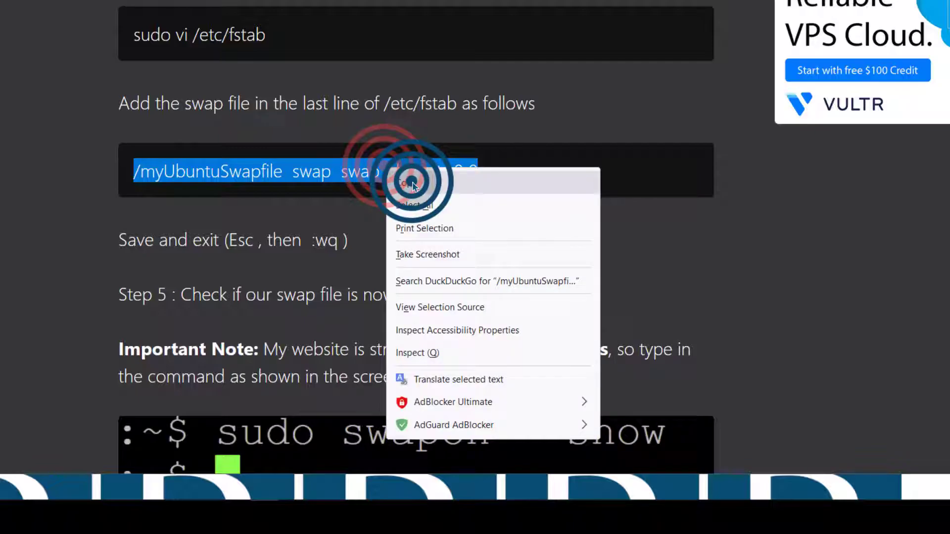
left_click(413, 187)
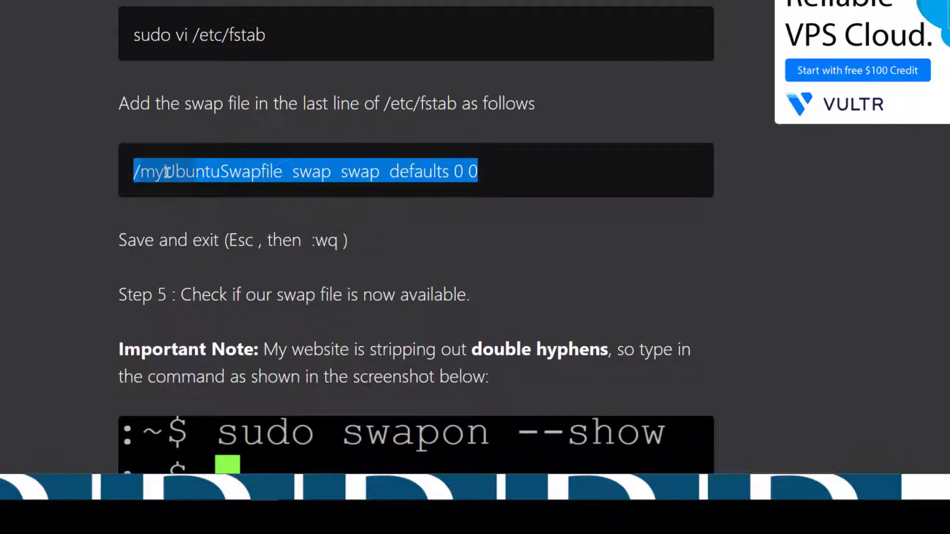
left_click(359, 493)
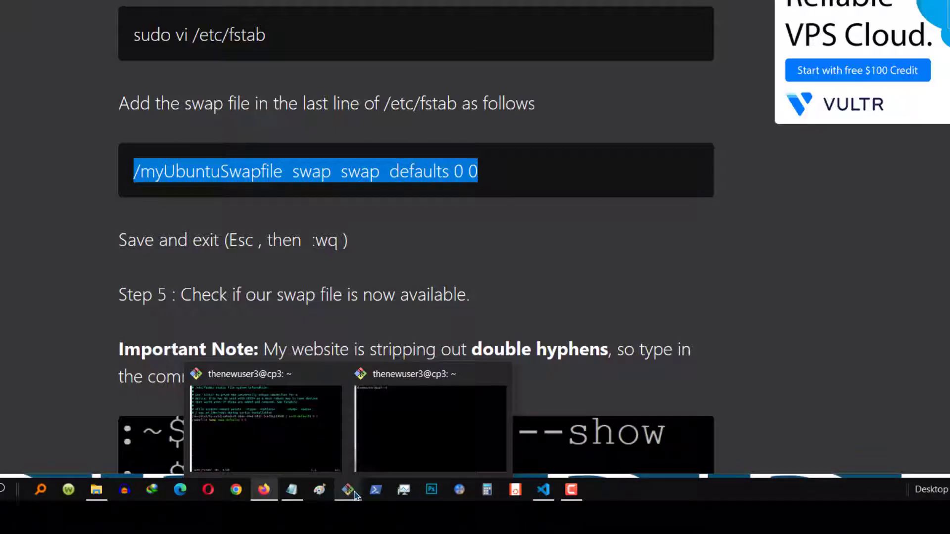
left_click(297, 427)
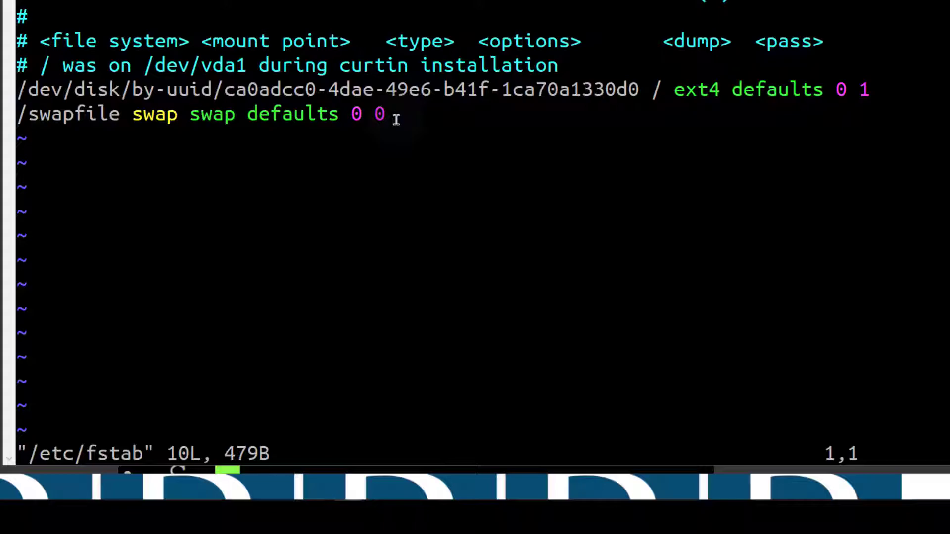
Start a new empty line at the end of /etc/fstab after the /swapfile entry.
key("Down")
key("Down")
key("Down")
key("Down")
key("Down")
key("Down")
key("Down")
key("Down")
key("Down")
key("End")
key("i")
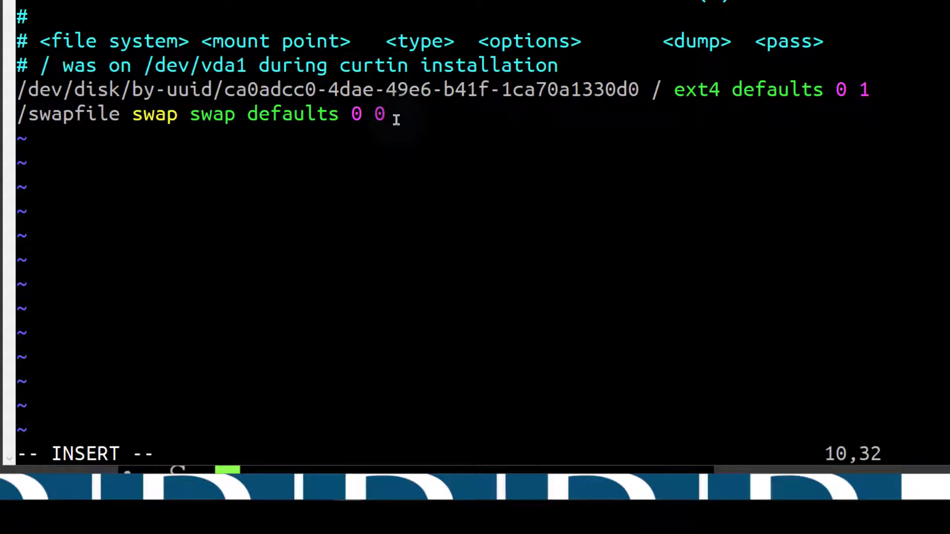
key("Right")
key("Return")
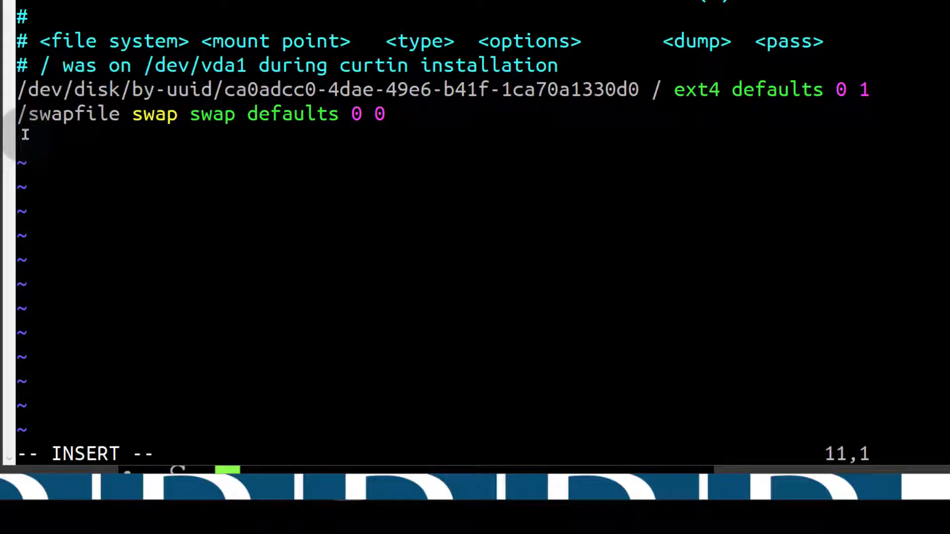
Paste the /myUbuntuSwapfile swap swap defaults 0 0 line into fstab and leave insert mode.
key("alt+Tab")
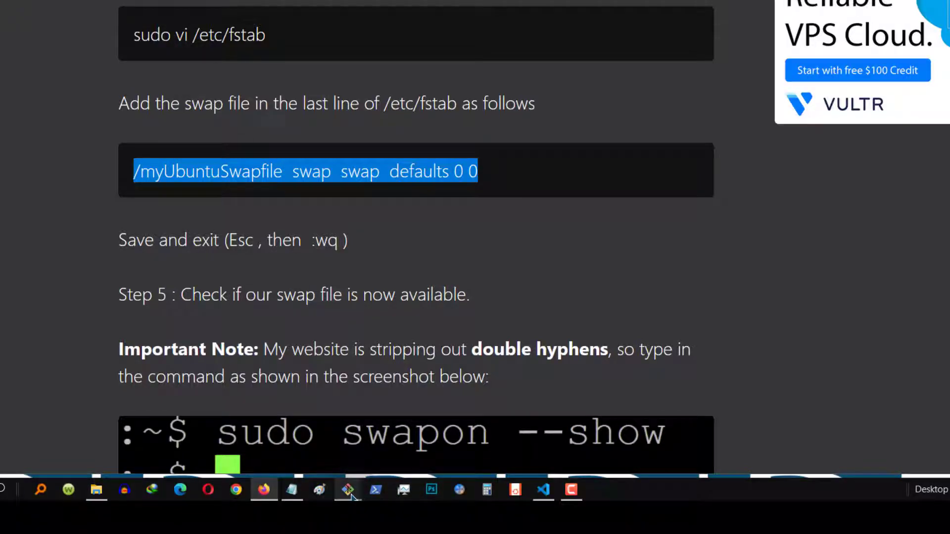
left_click(349, 492)
left_click(289, 431)
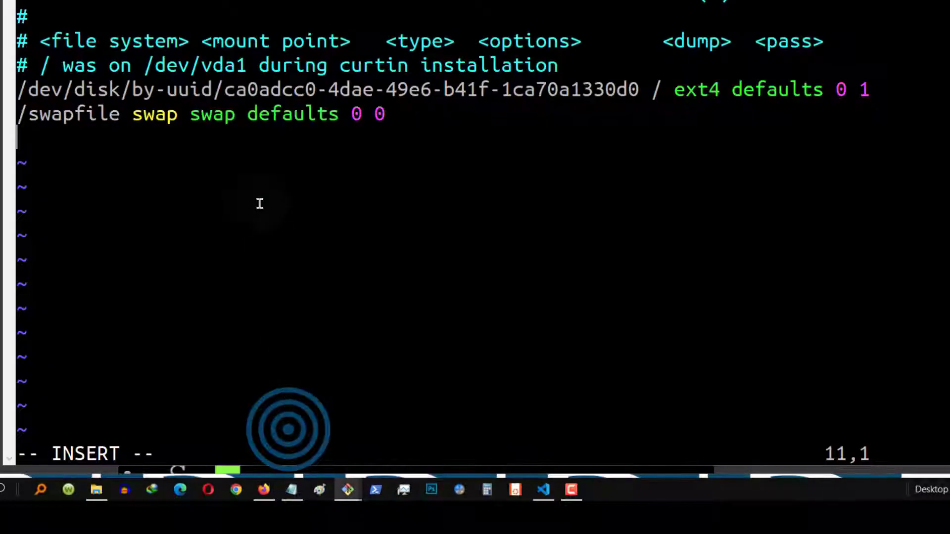
right_click(35, 136)
left_click(60, 178)
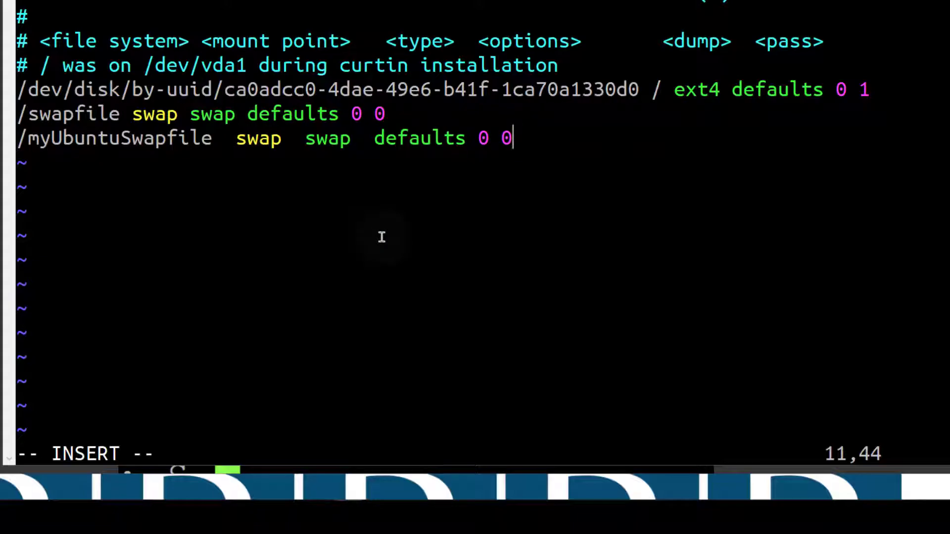
type("ZZ")
key("BackSpace")
key("BackSpace")
key("Escape")
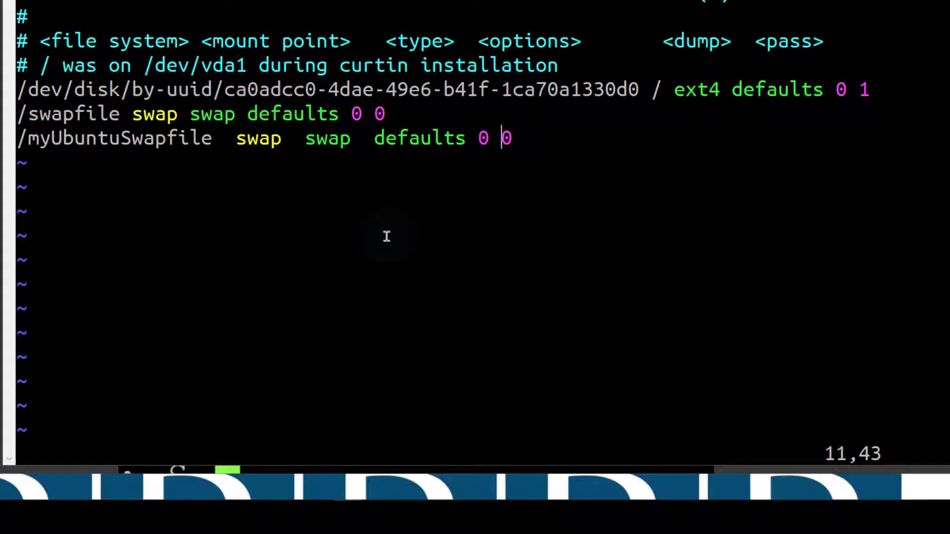
type("ZZ")
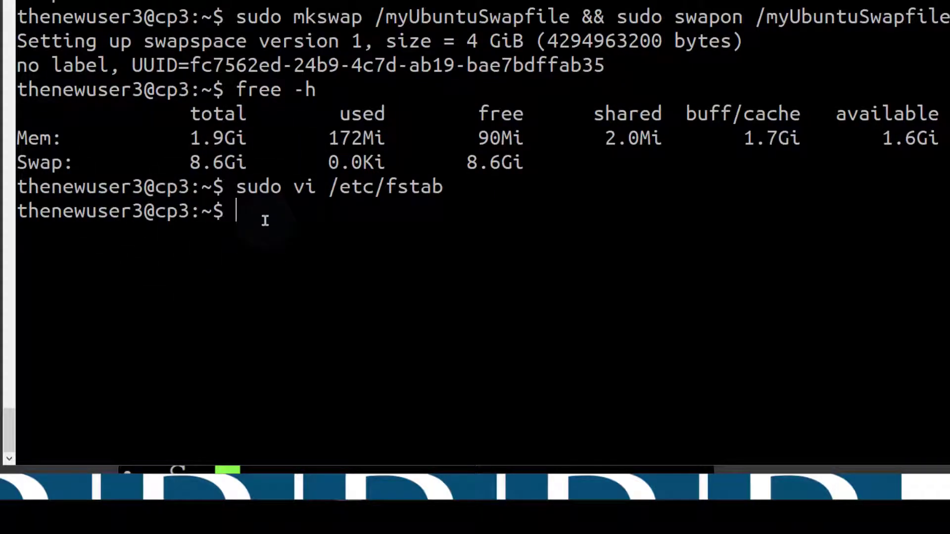
type("sudo w")
Run sudo swapon to list /swapfile (4.6G) and /myUbuntuSwapfile (4G) as active.
key("BackSpace")
type("swapon")
key("Return")
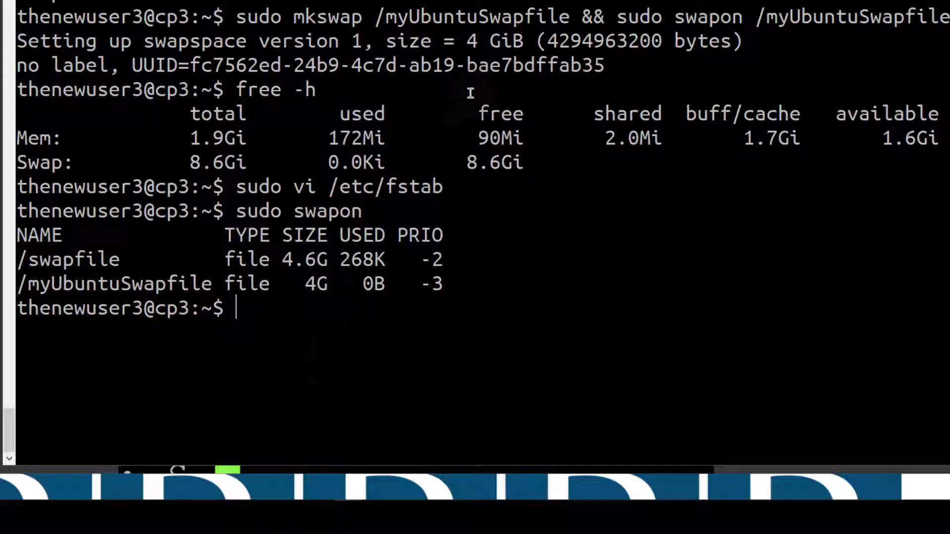
Return to the Firefox tutorial to view Step 9, Change Server Hostname.
key("alt+Tab")
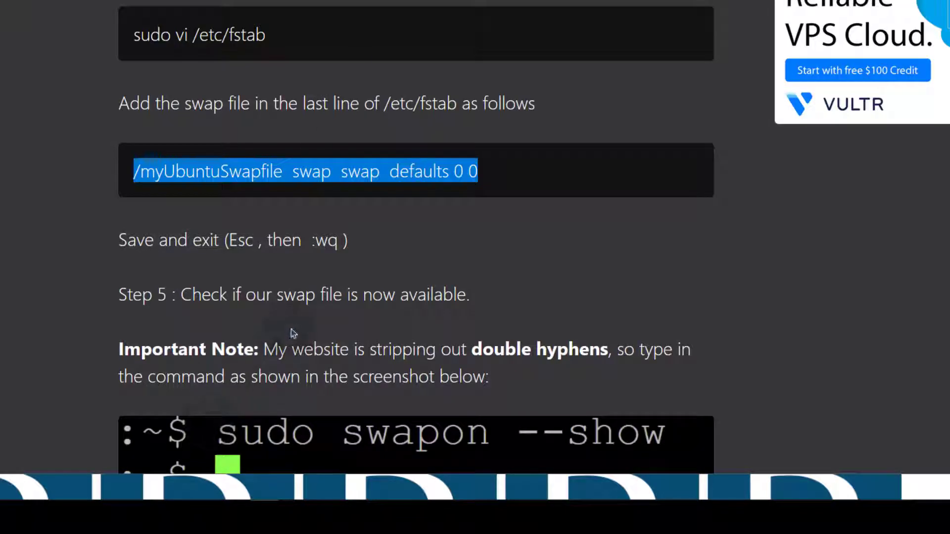
scroll(293, 328, "down", 3)
scroll(293, 327, "down", 2)
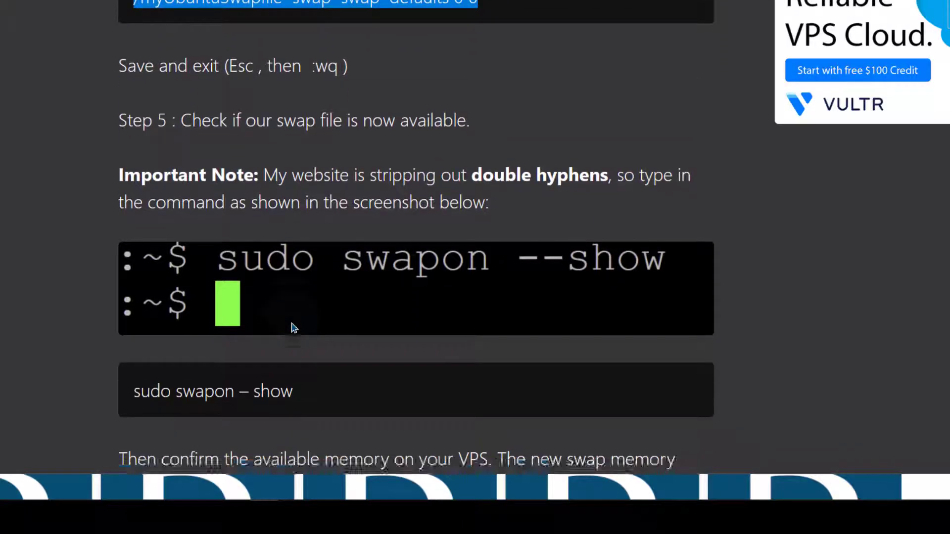
scroll(293, 327, "up", 3)
scroll(293, 327, "down", 2)
scroll(293, 327, "down", 3)
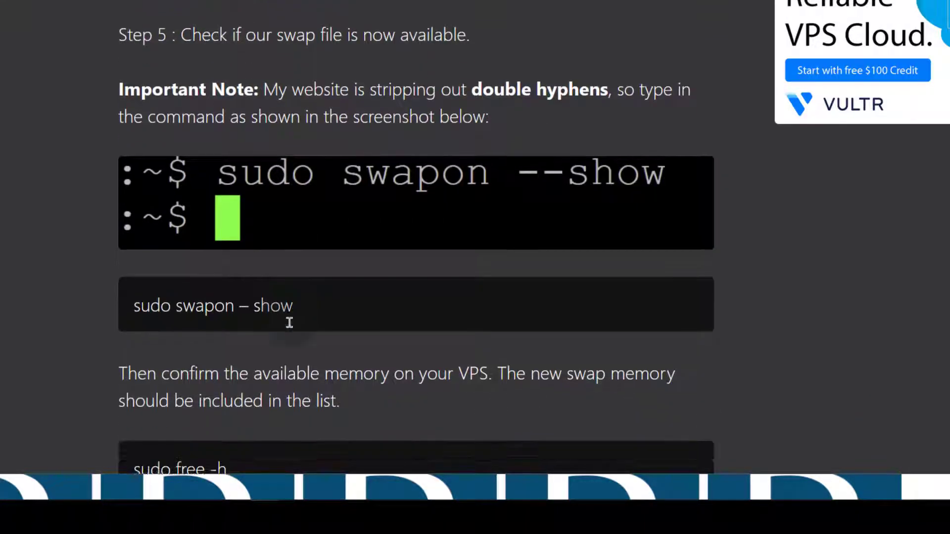
scroll(292, 327, "down", 2)
scroll(292, 327, "down", 2)
scroll(290, 326, "down", 3)
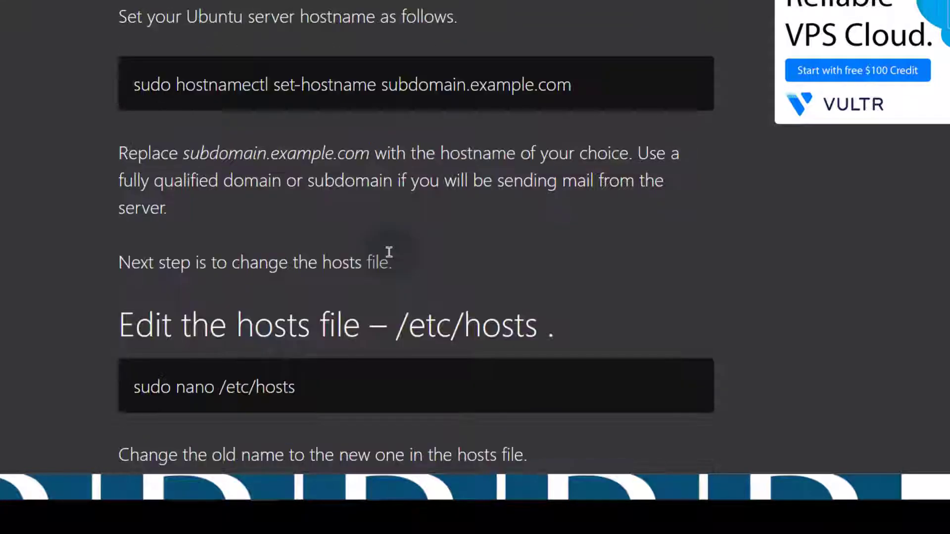
scroll(386, 297, "up", 2)
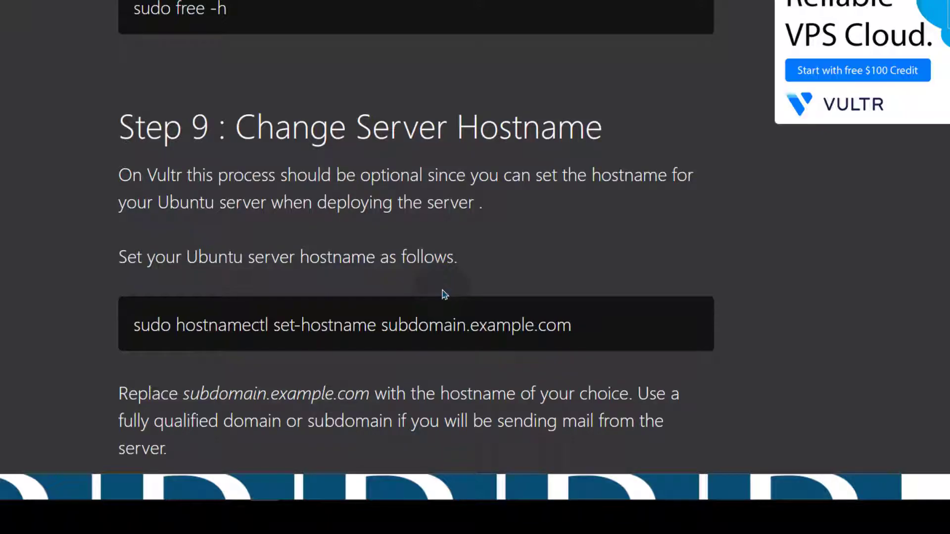
scroll(443, 294, "down", 2)
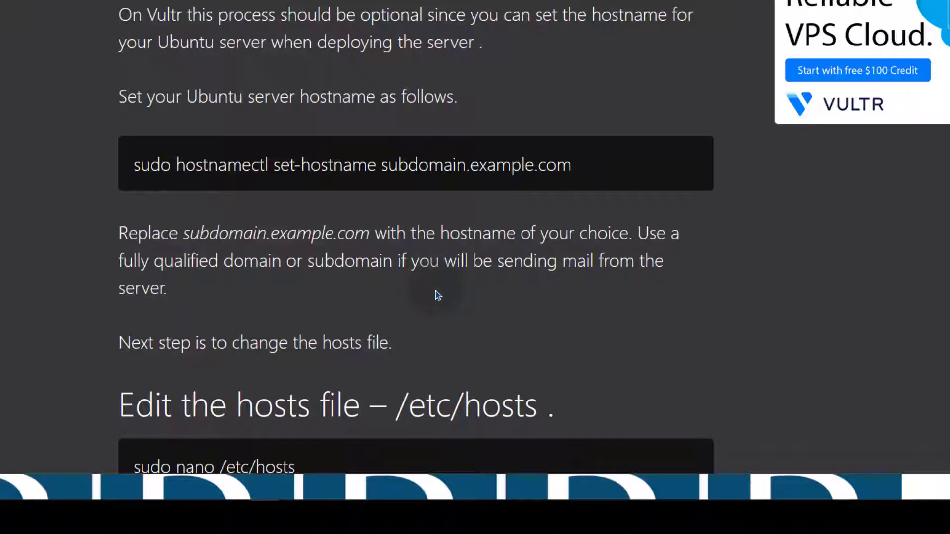